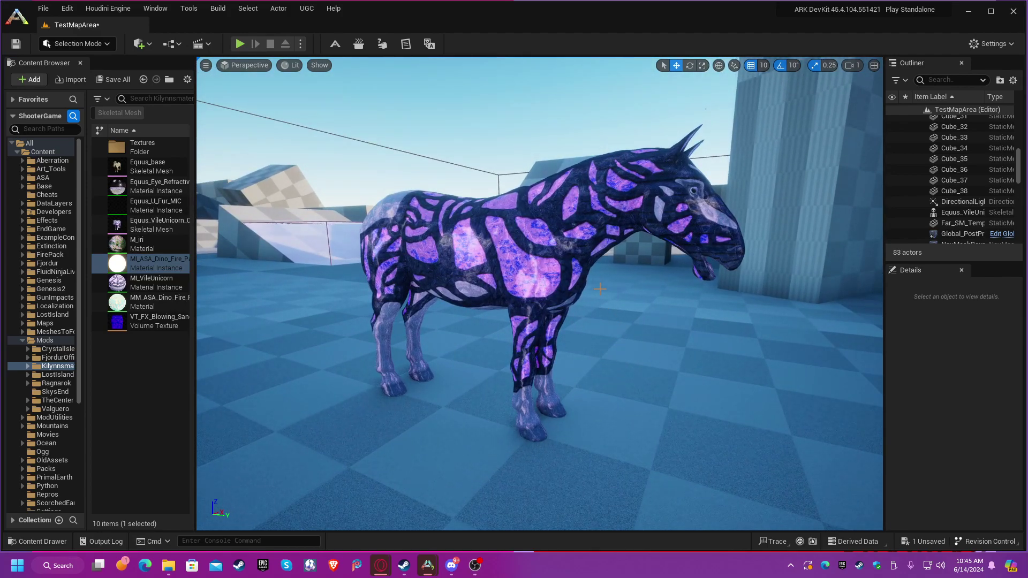
Step: Move the Equus_VileUnicorn mesh along the Y axis out of the shadow onto the sunlit floor
{"action": "key", "text": "Down"}
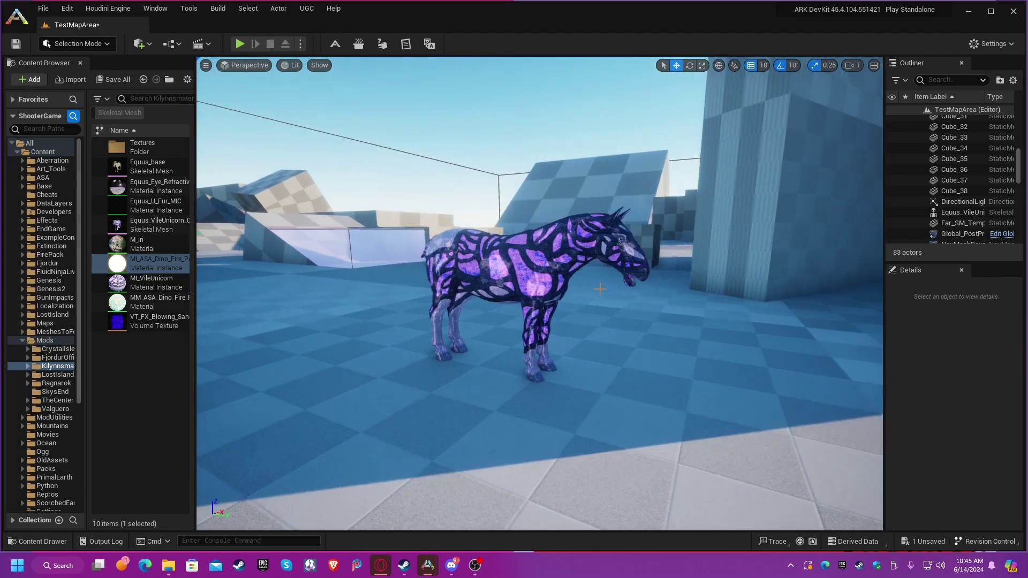
{"action": "left_click", "coordinate": [528, 360]}
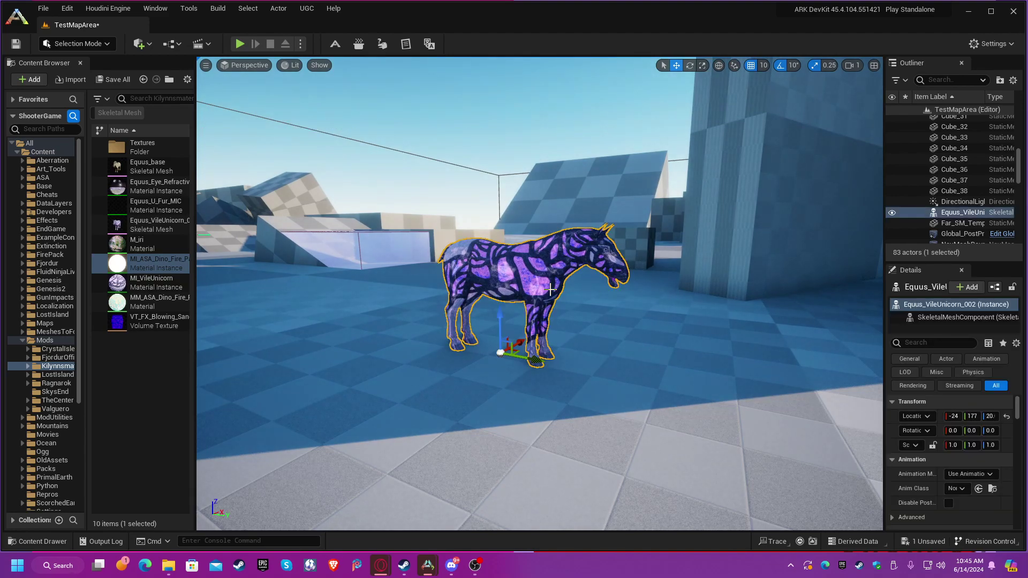
{"action": "left_click_drag", "start_coordinate": [527, 367], "coordinate": [835, 443]}
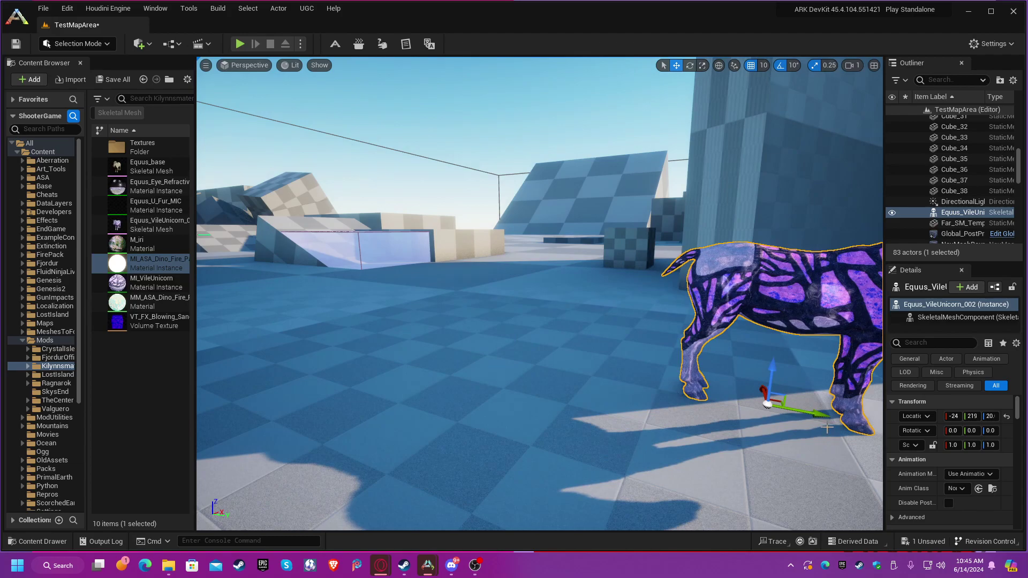
{"action": "key", "text": "Up"}
{"action": "key", "text": "Right"}
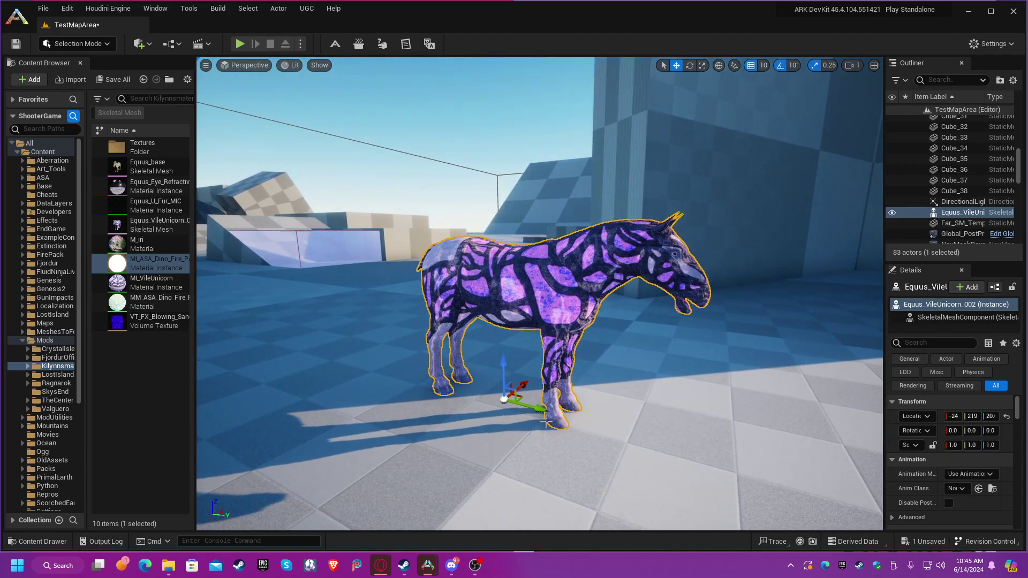
{"action": "left_click_drag", "start_coordinate": [538, 411], "coordinate": [707, 369]}
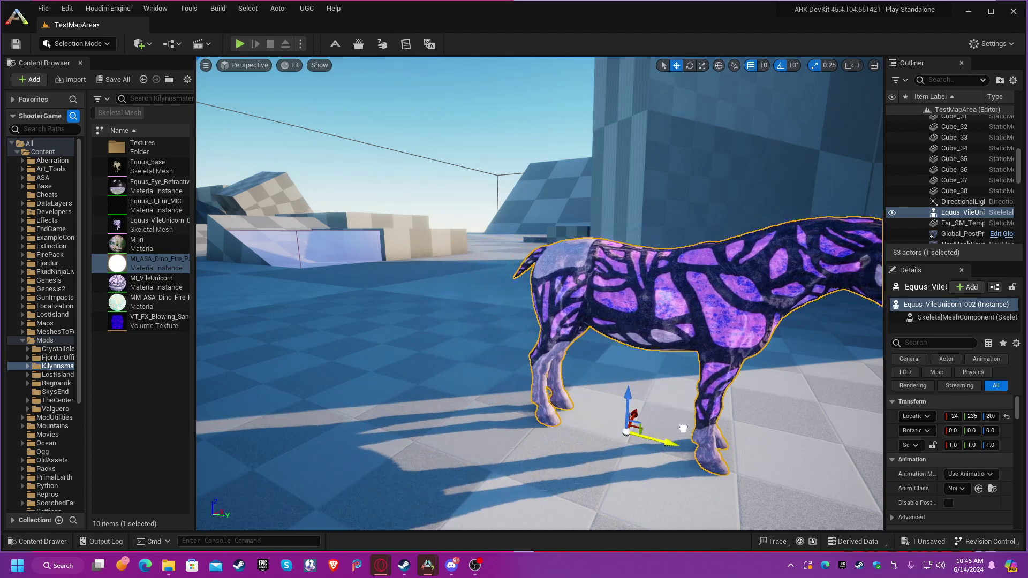
{"action": "key", "text": "Right"}
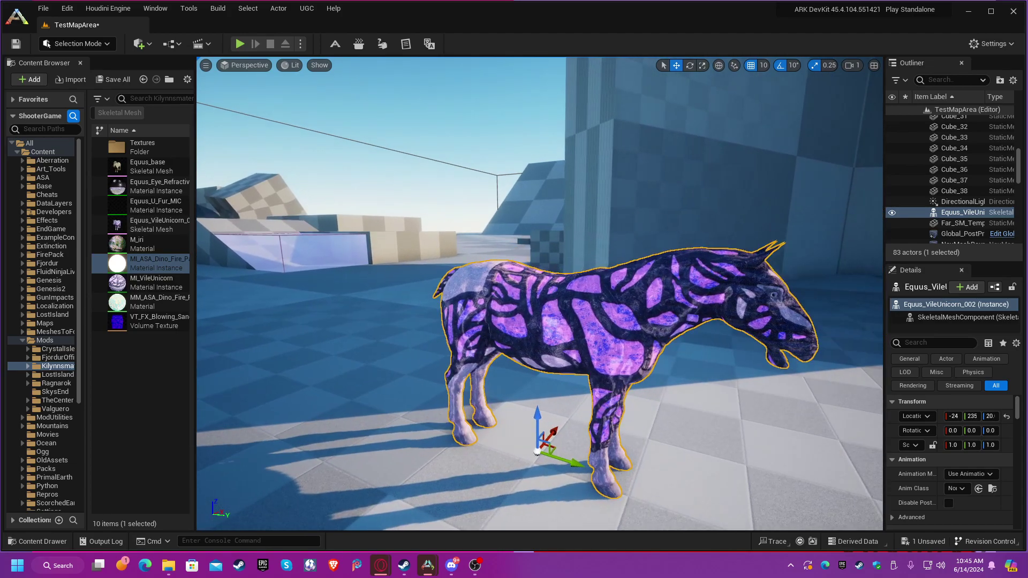
Step: Examine the unicorn's material in sunlight from its other side and clear the selection
{"action": "left_click_drag", "start_coordinate": [714, 381], "coordinate": [536, 369]}
{"action": "scroll", "coordinate": [695, 402], "scroll_direction": "down", "scroll_amount": 5}
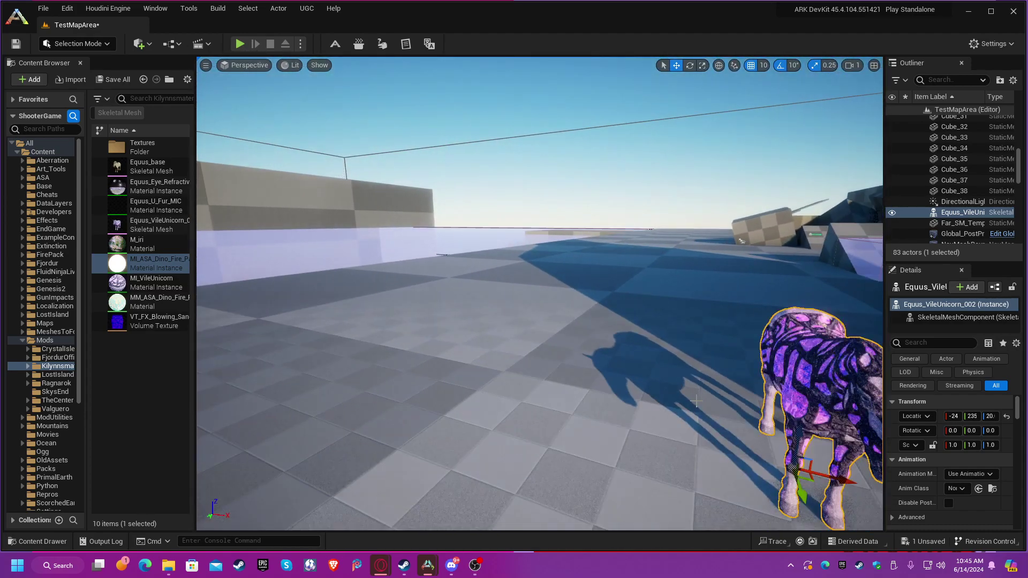
{"action": "left_click_drag", "start_coordinate": [696, 401], "coordinate": [683, 354]}
{"action": "key", "text": "f"}
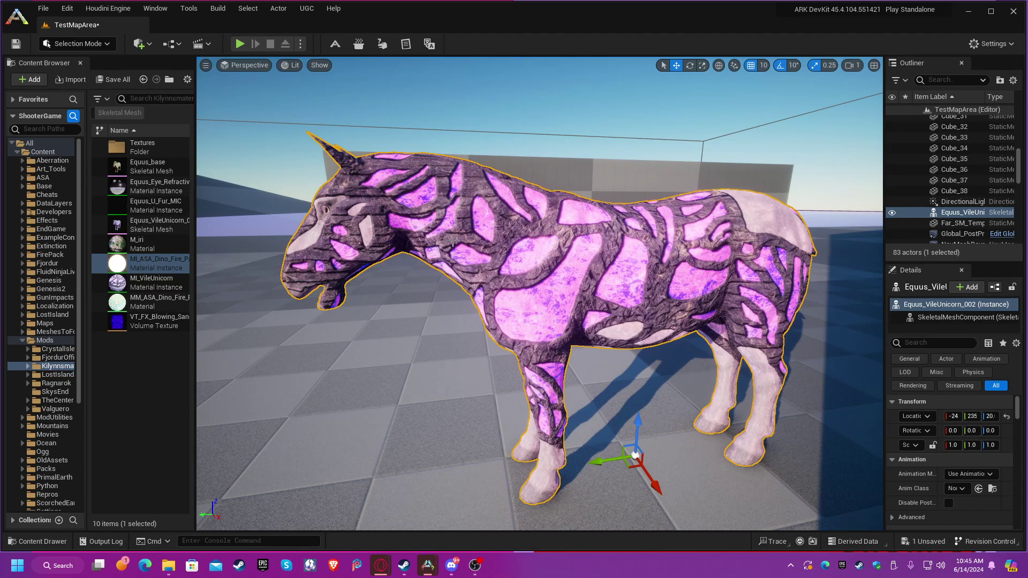
{"action": "scroll", "coordinate": [551, 278], "scroll_direction": "down", "scroll_amount": 3}
{"action": "scroll", "coordinate": [557, 282], "scroll_direction": "up", "scroll_amount": 3}
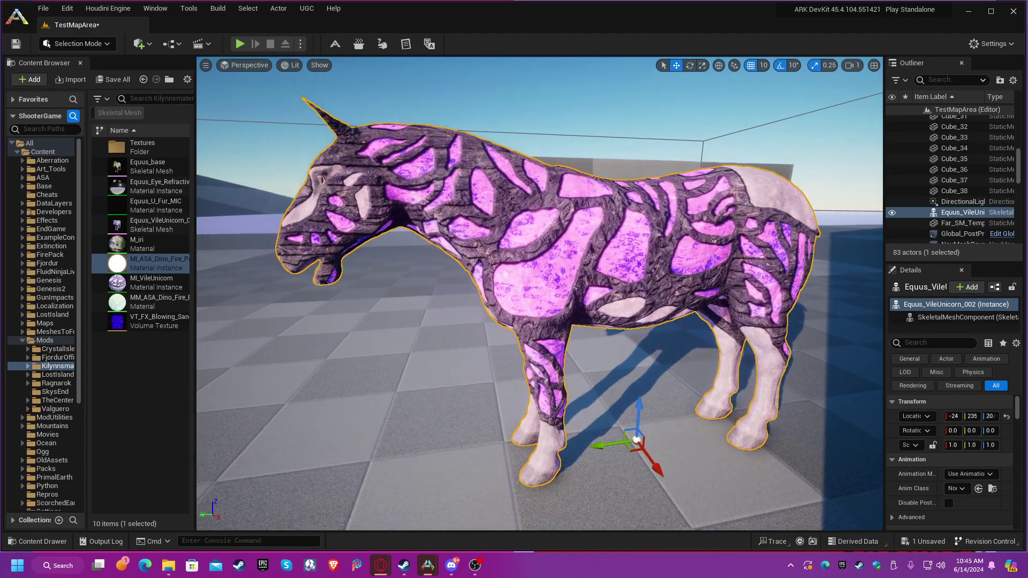
{"action": "left_click_drag", "start_coordinate": [294, 421], "coordinate": [324, 375]}
{"action": "left_click_drag", "start_coordinate": [294, 421], "coordinate": [254, 418]}
{"action": "middle_click_drag", "start_coordinate": [255, 417], "coordinate": [255, 410]}
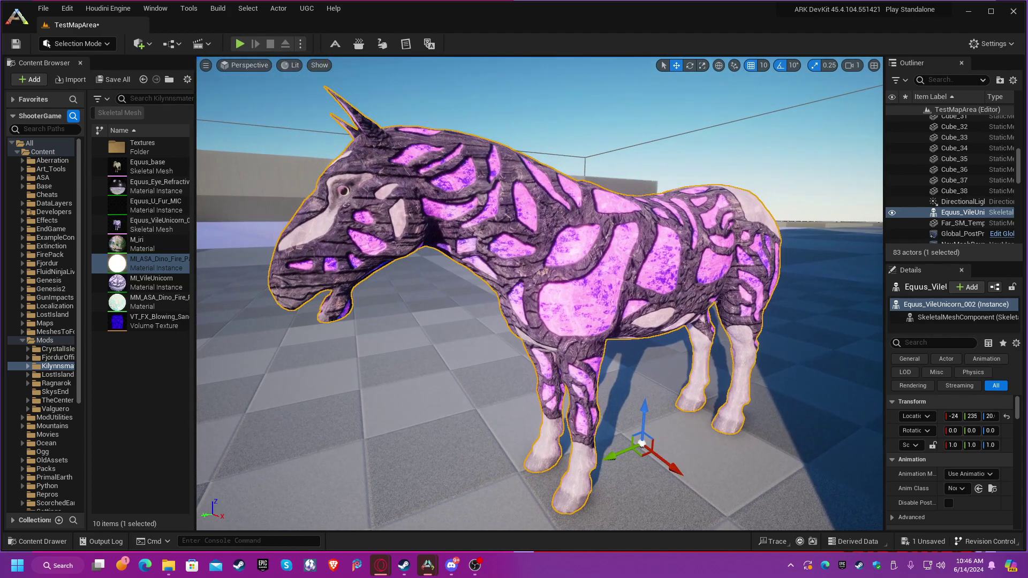
{"action": "left_click", "coordinate": [517, 96]}
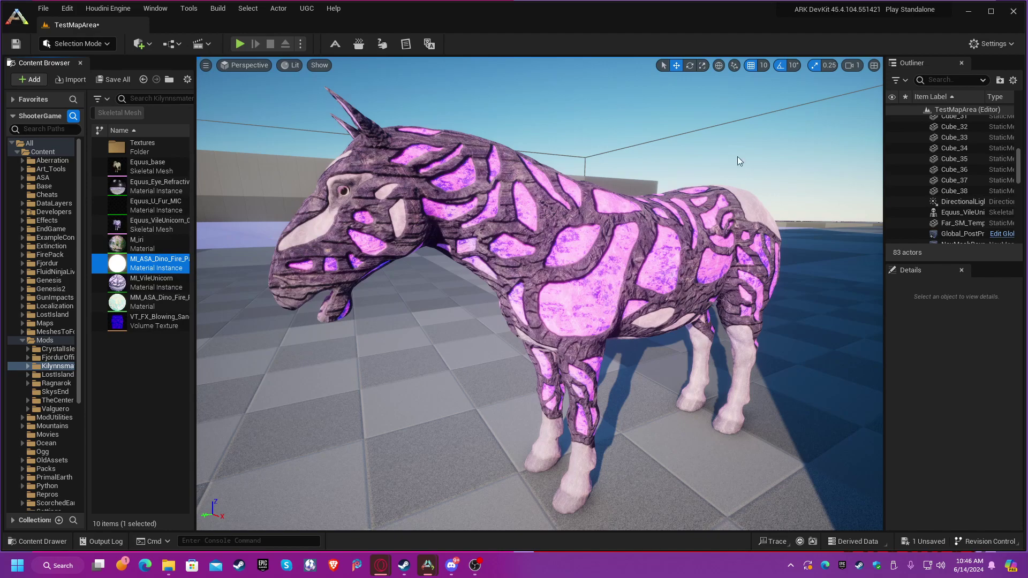
Step: Find the DirectionalLight actor in the level and hide it to view the unicorn without sunlight
{"action": "scroll", "coordinate": [921, 175], "scroll_direction": "down", "scroll_amount": 10}
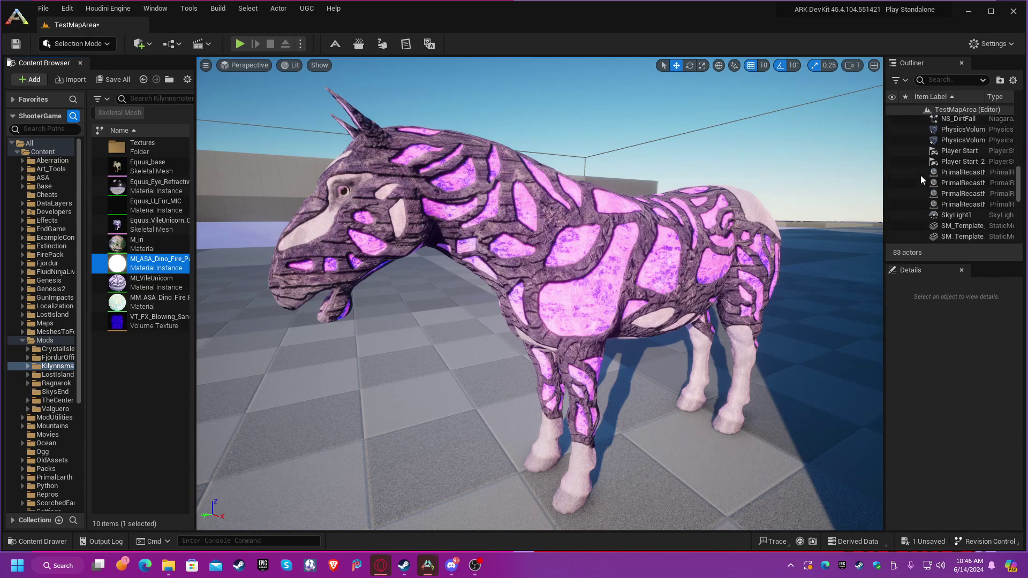
{"action": "scroll", "coordinate": [921, 175], "scroll_direction": "up", "scroll_amount": 5}
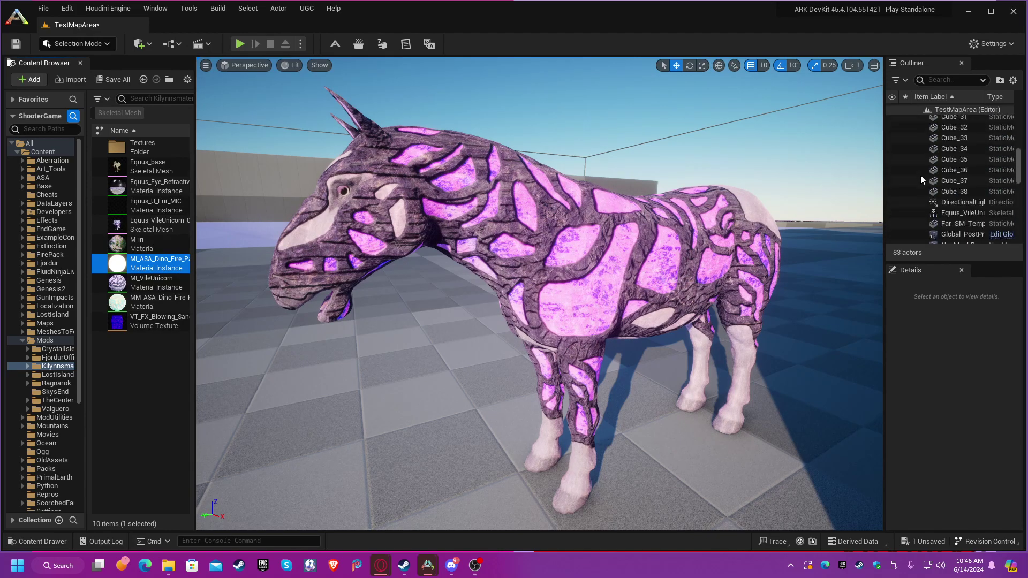
{"action": "scroll", "coordinate": [910, 196], "scroll_direction": "down", "scroll_amount": 3}
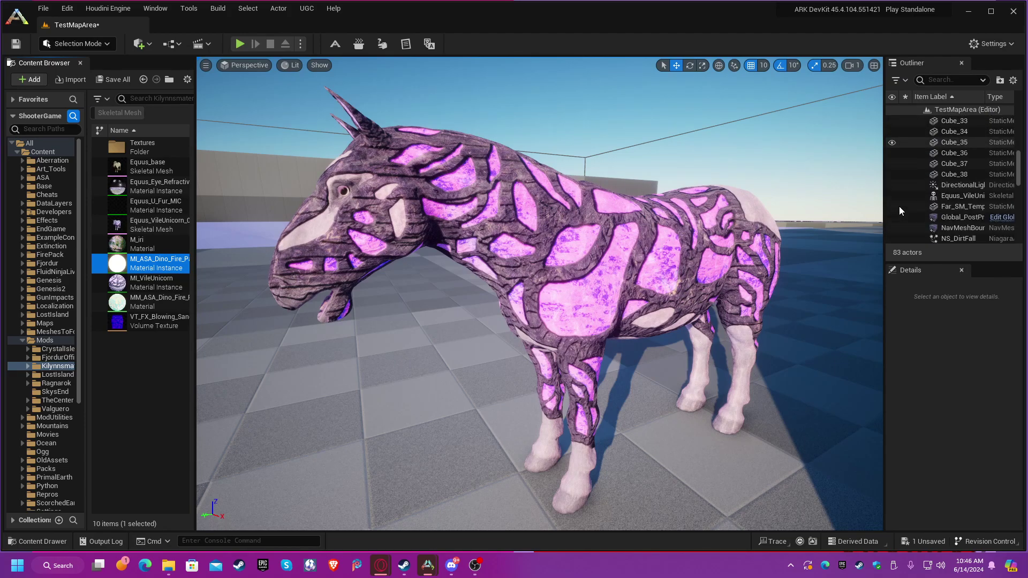
{"action": "scroll", "coordinate": [964, 206], "scroll_direction": "down", "scroll_amount": 1}
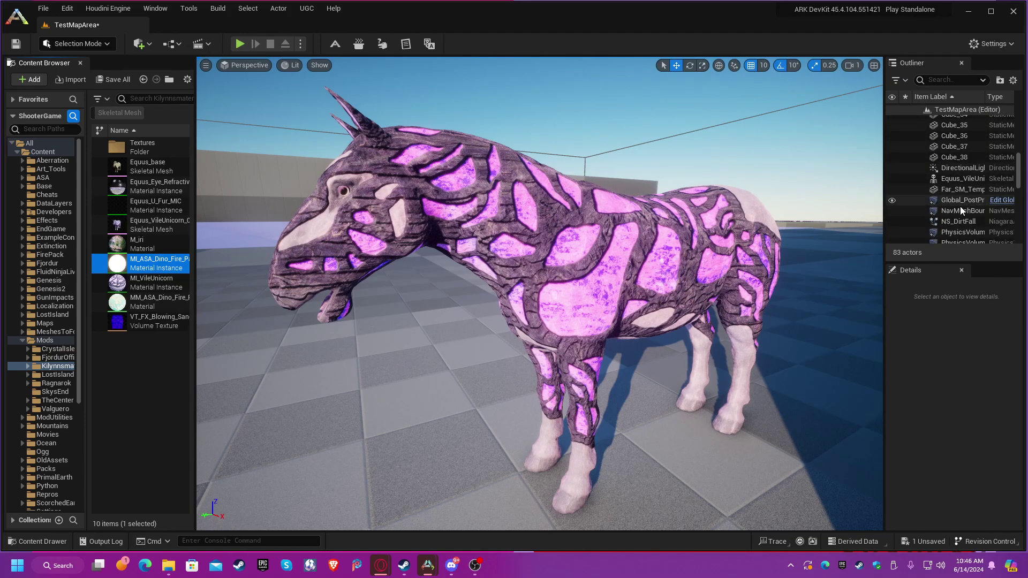
{"action": "scroll", "coordinate": [946, 211], "scroll_direction": "down", "scroll_amount": 3}
{"action": "scroll", "coordinate": [945, 210], "scroll_direction": "down", "scroll_amount": 6}
{"action": "scroll", "coordinate": [943, 210], "scroll_direction": "up", "scroll_amount": 10}
{"action": "scroll", "coordinate": [943, 209], "scroll_direction": "up", "scroll_amount": 10}
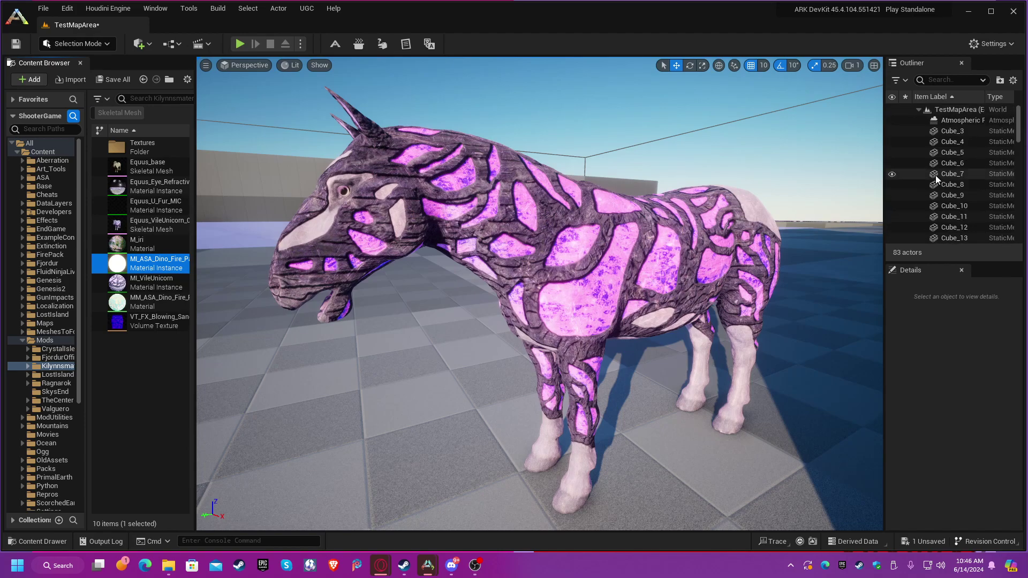
{"action": "scroll", "coordinate": [942, 185], "scroll_direction": "down", "scroll_amount": 8}
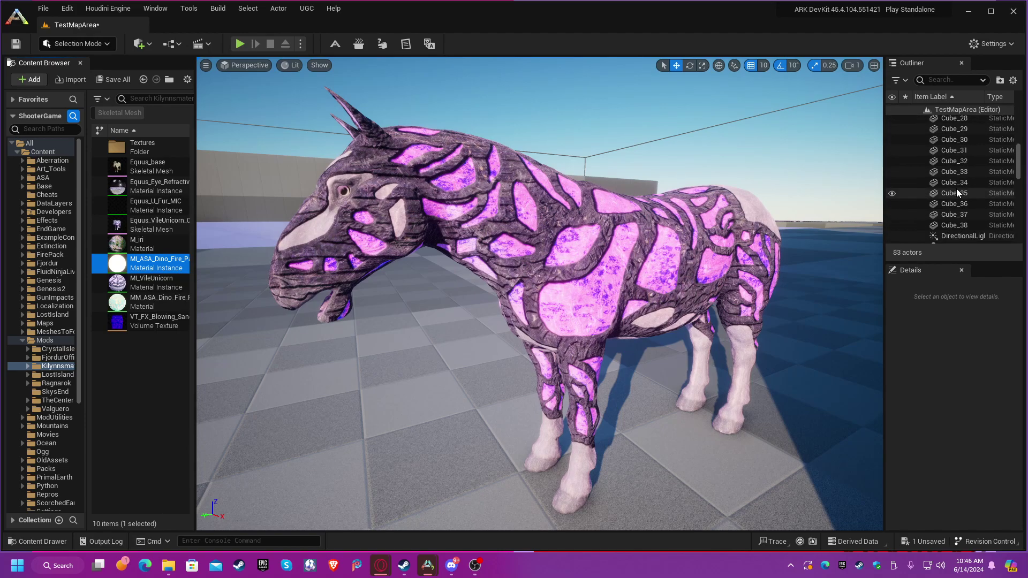
{"action": "scroll", "coordinate": [956, 195], "scroll_direction": "down", "scroll_amount": 2}
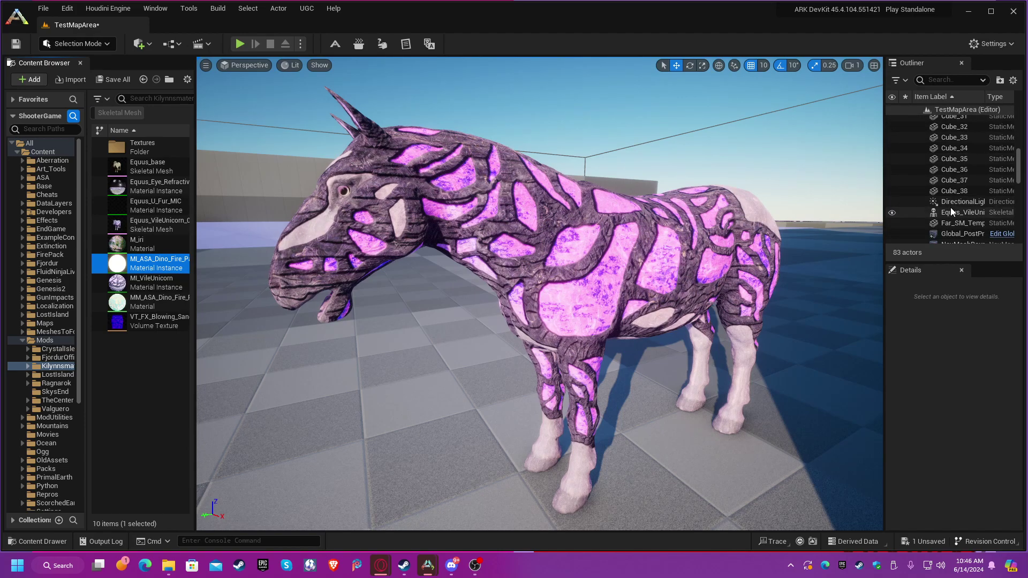
{"action": "left_click", "coordinate": [892, 202]}
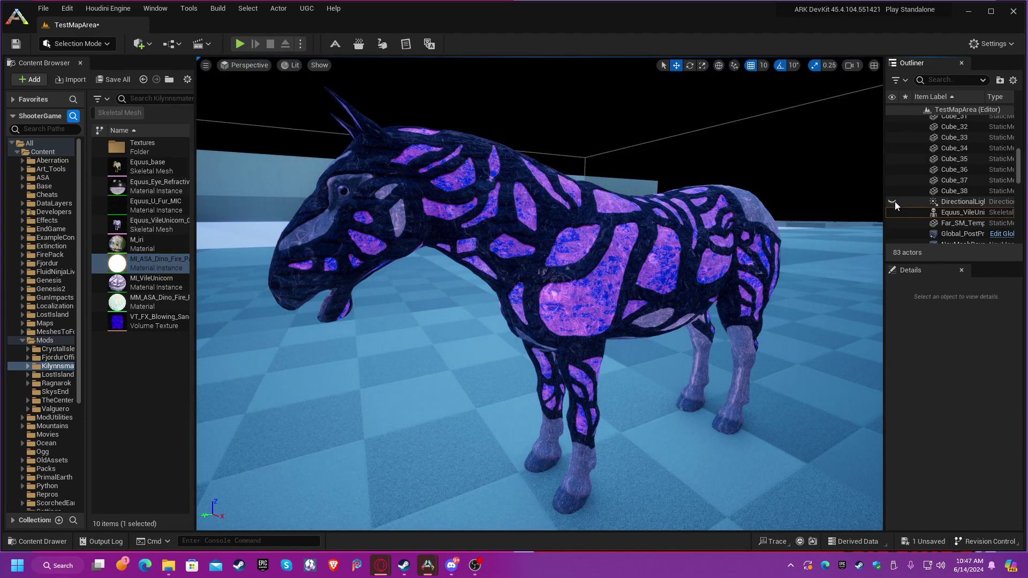
Step: Temporarily hide SkyLight1 to view the unicorn's emissive glow in darkness, and restore its visibility
{"action": "scroll", "coordinate": [902, 189], "scroll_direction": "down", "scroll_amount": 2}
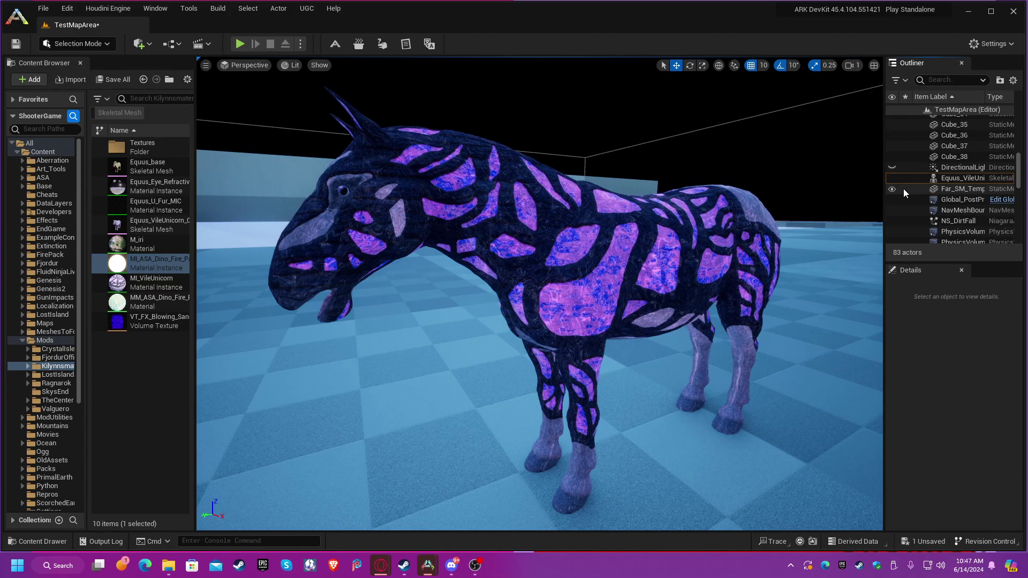
{"action": "scroll", "coordinate": [905, 190], "scroll_direction": "down", "scroll_amount": 3}
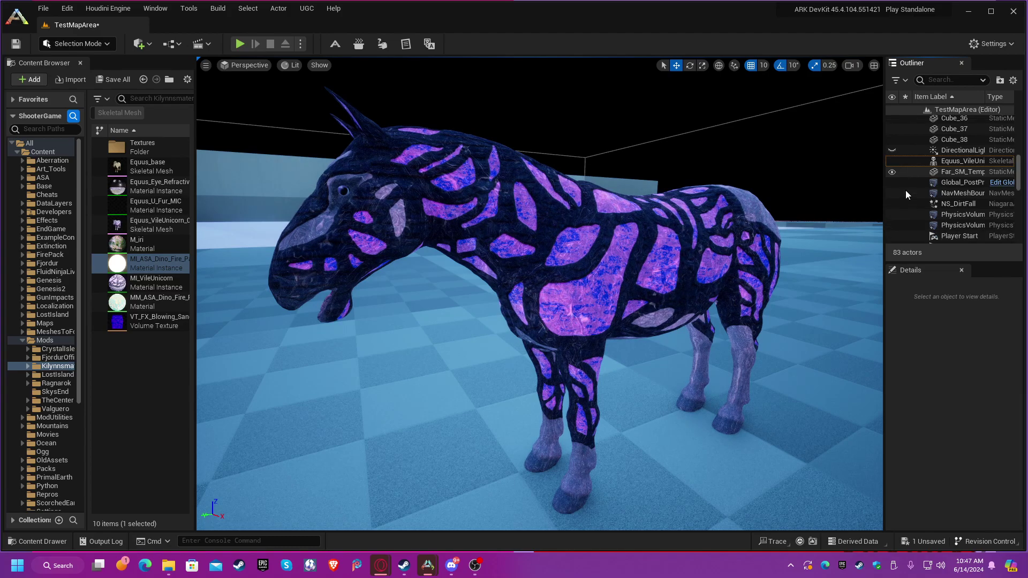
{"action": "scroll", "coordinate": [902, 203], "scroll_direction": "down", "scroll_amount": 3}
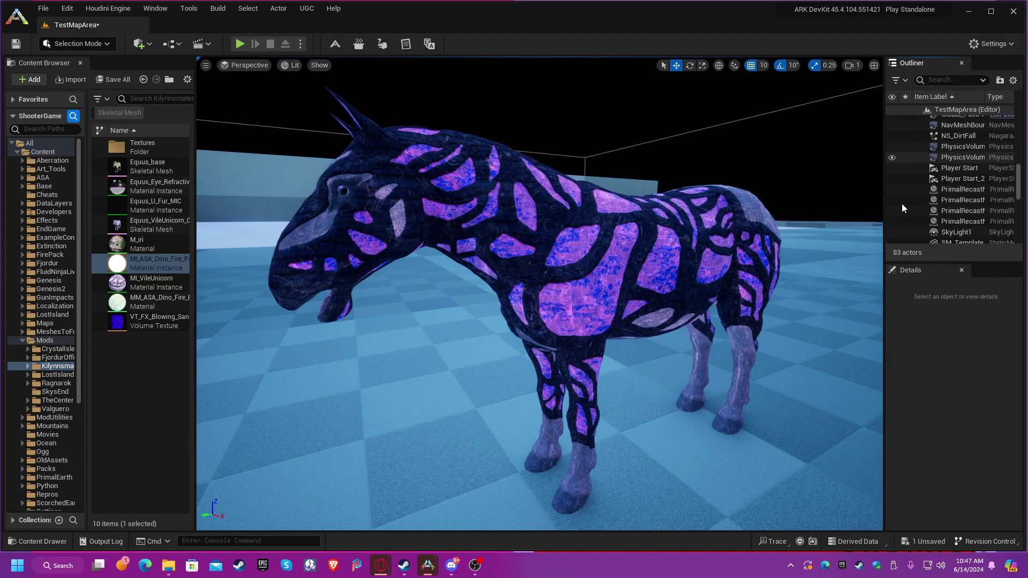
{"action": "left_click", "coordinate": [892, 216]}
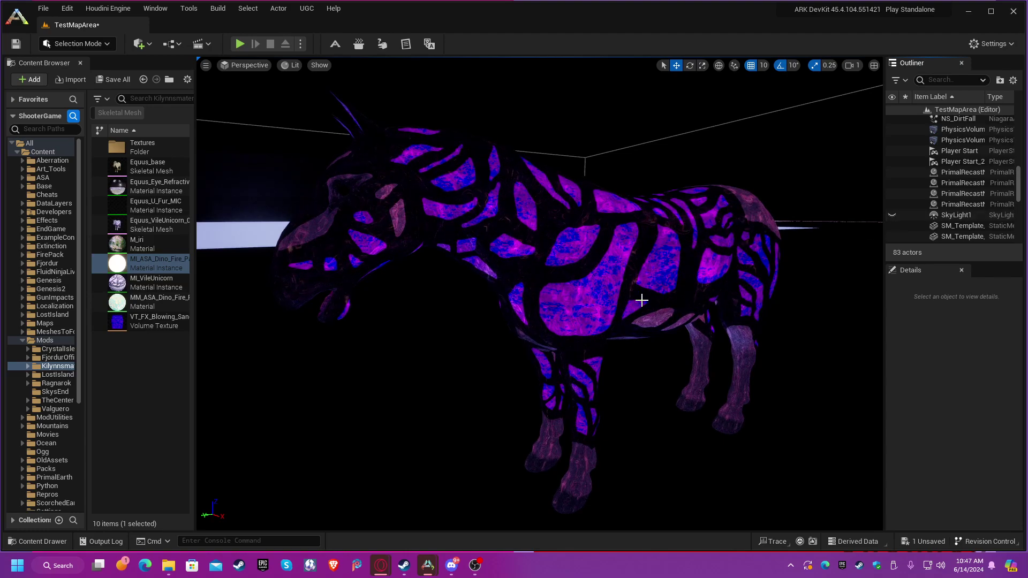
{"action": "left_click", "coordinate": [893, 216]}
Step: Make the DirectionalLight actor visible again to restore sunlight on the unicorn
{"action": "scroll", "coordinate": [909, 197], "scroll_direction": "up", "scroll_amount": 3}
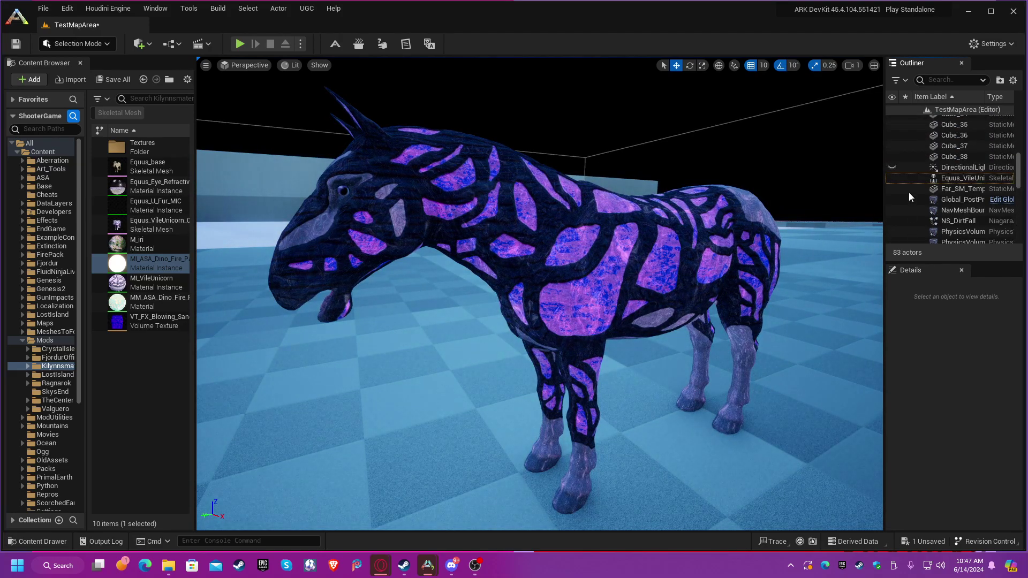
{"action": "left_click", "coordinate": [898, 170]}
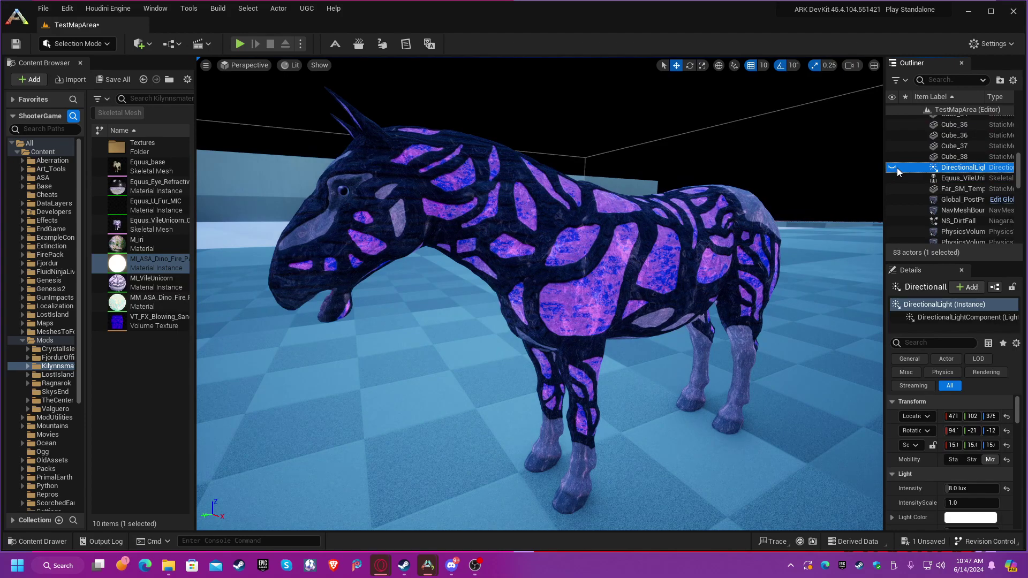
{"action": "left_click", "coordinate": [892, 168]}
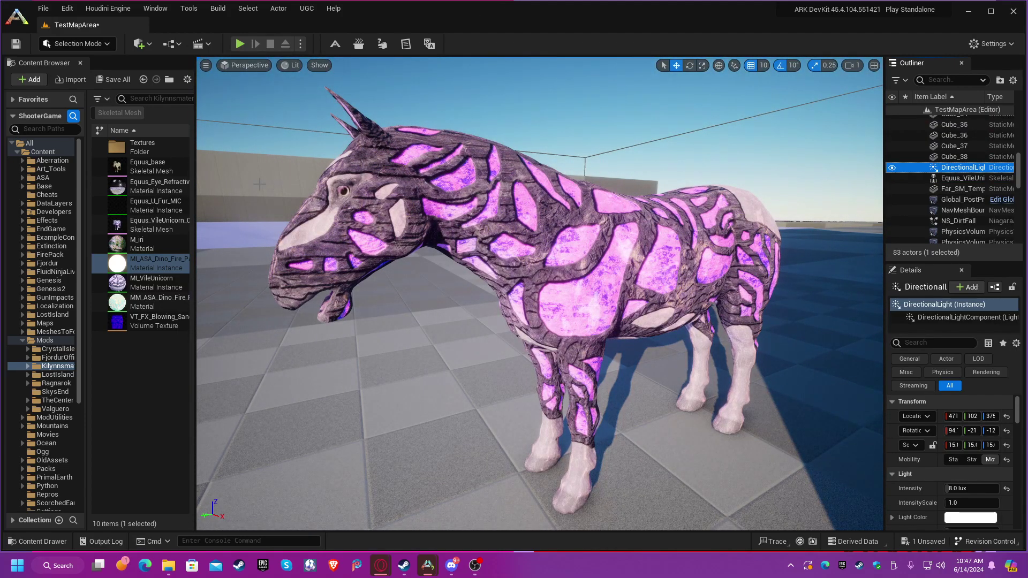
Step: Open the MI_VileUnicorn material instance for editing and inspect its surface on the preview sphere
{"action": "right_click", "coordinate": [151, 283]}
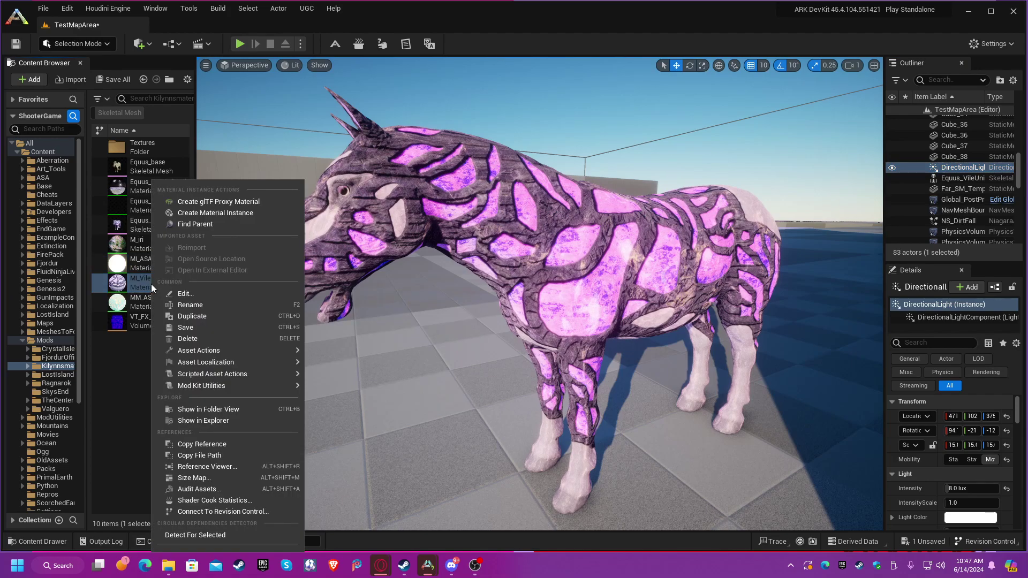
{"action": "left_click", "coordinate": [194, 293]}
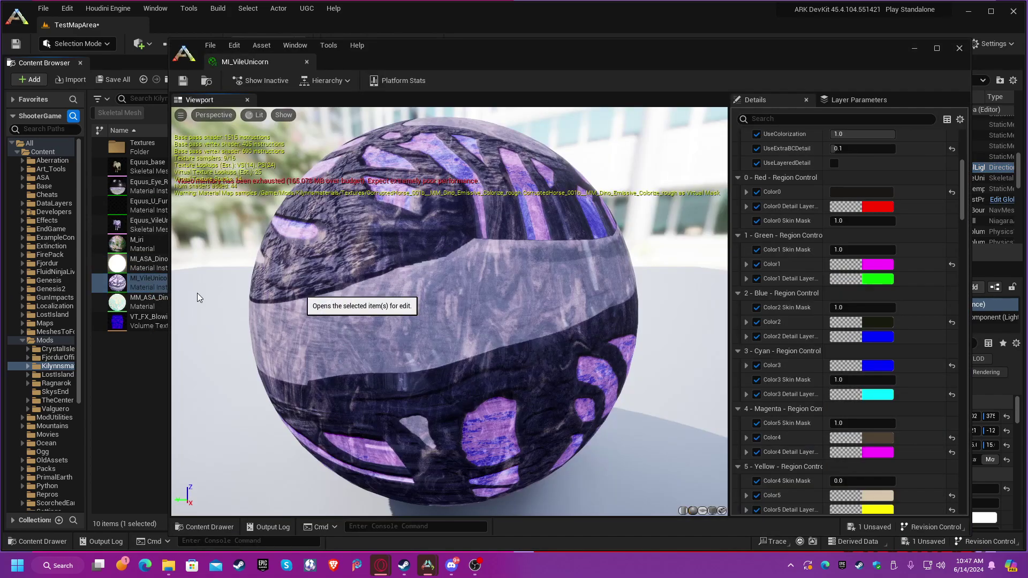
{"action": "left_click_drag", "start_coordinate": [401, 270], "coordinate": [404, 323]}
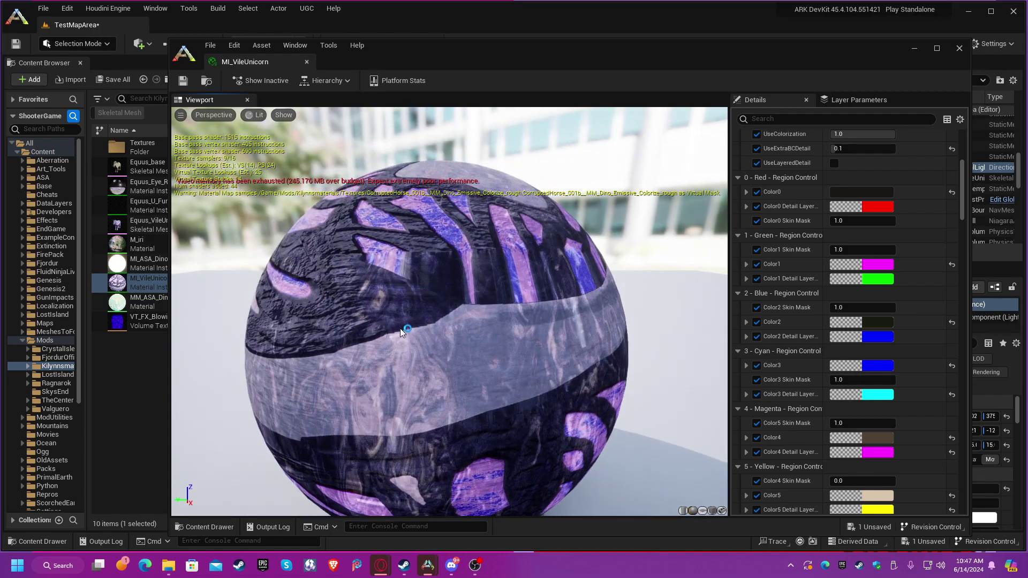
{"action": "scroll", "coordinate": [405, 324], "scroll_direction": "up", "scroll_amount": 3}
{"action": "scroll", "coordinate": [420, 349], "scroll_direction": "down", "scroll_amount": 5}
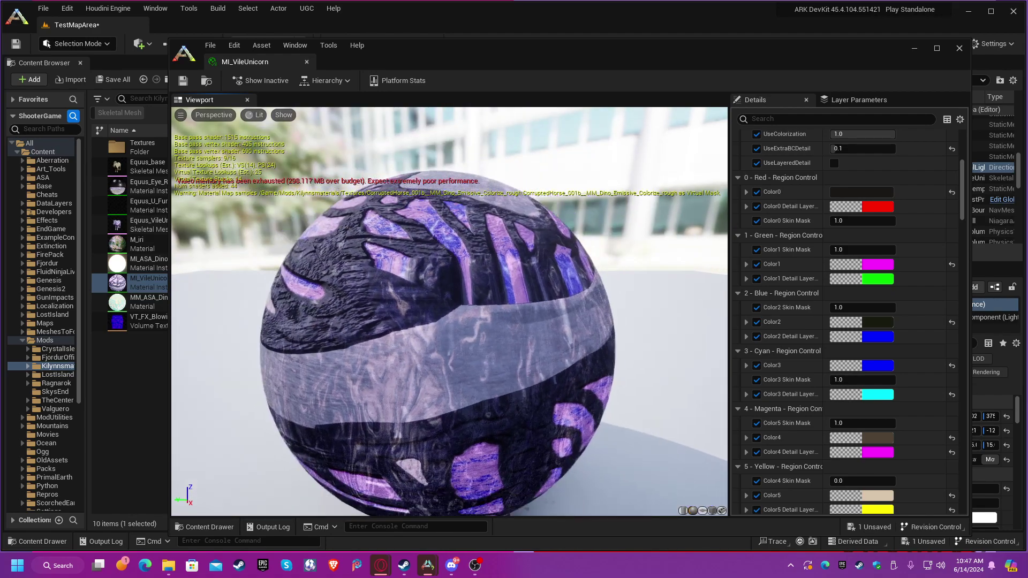
{"action": "left_click_drag", "start_coordinate": [419, 349], "coordinate": [460, 311]}
{"action": "right_click_drag", "start_coordinate": [459, 311], "coordinate": [419, 340]}
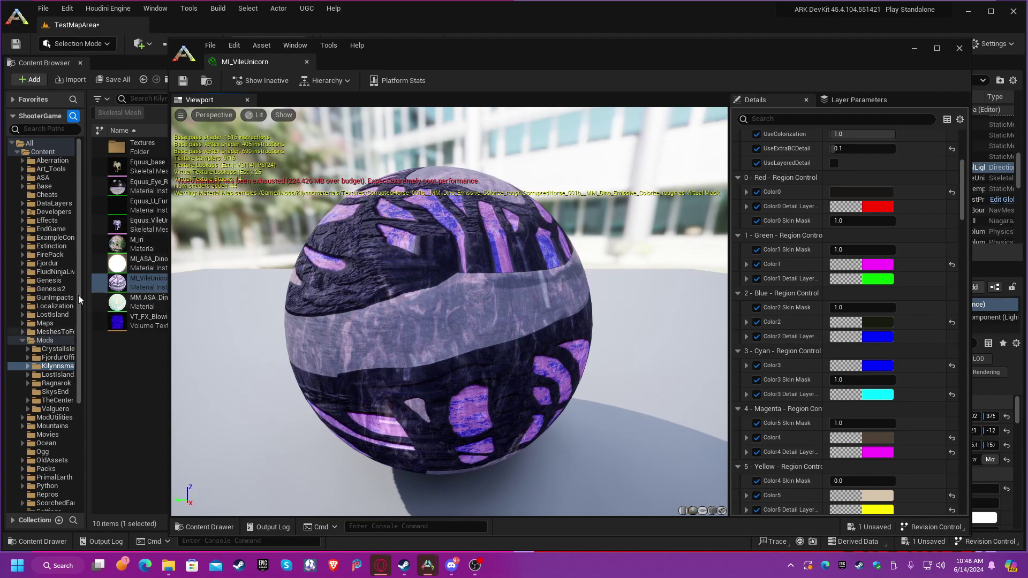
Step: Open the VileHorse_001_Colorize texture from the Textures folder of the Kilynnsmaterials mod to examine its color regions
{"action": "double_click", "coordinate": [50, 367]}
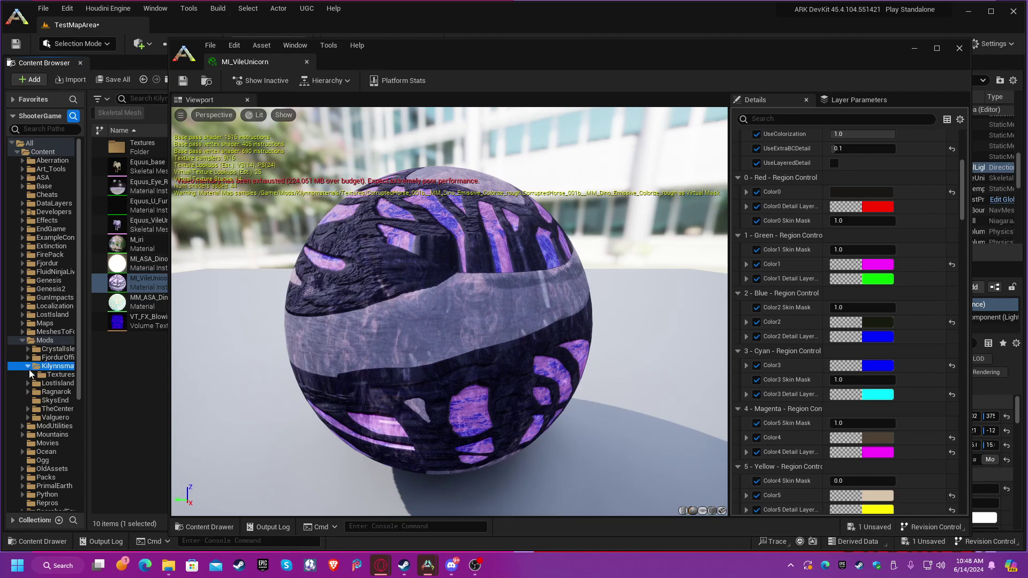
{"action": "left_click", "coordinate": [49, 375]}
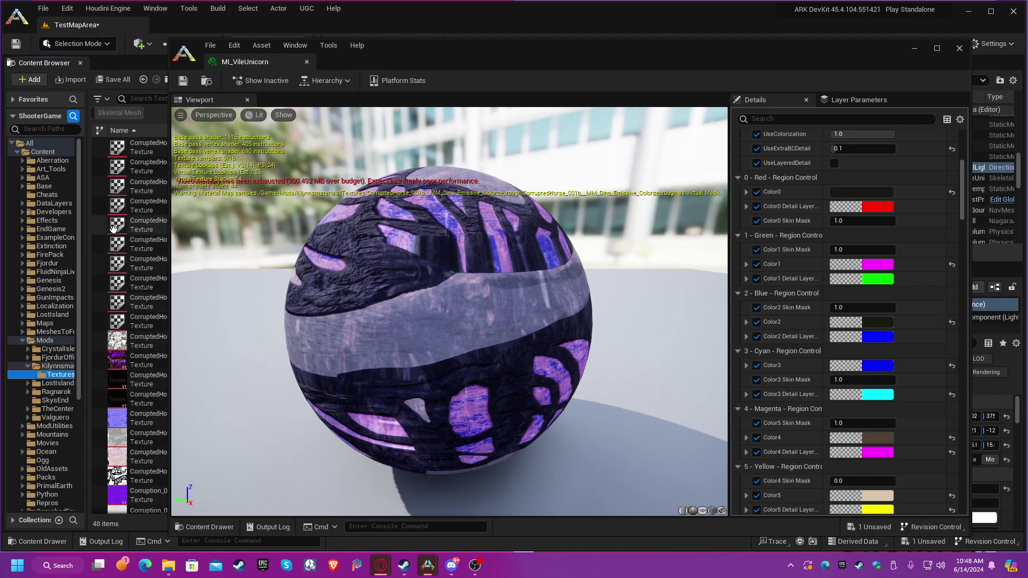
{"action": "scroll", "coordinate": [134, 321], "scroll_direction": "down", "scroll_amount": 5}
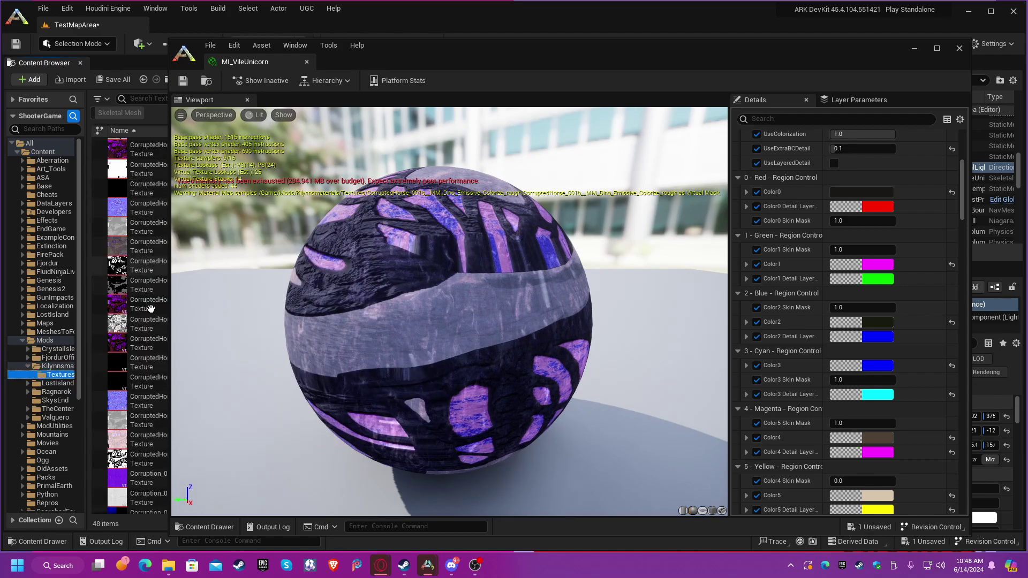
{"action": "scroll", "coordinate": [142, 370], "scroll_direction": "down", "scroll_amount": 6}
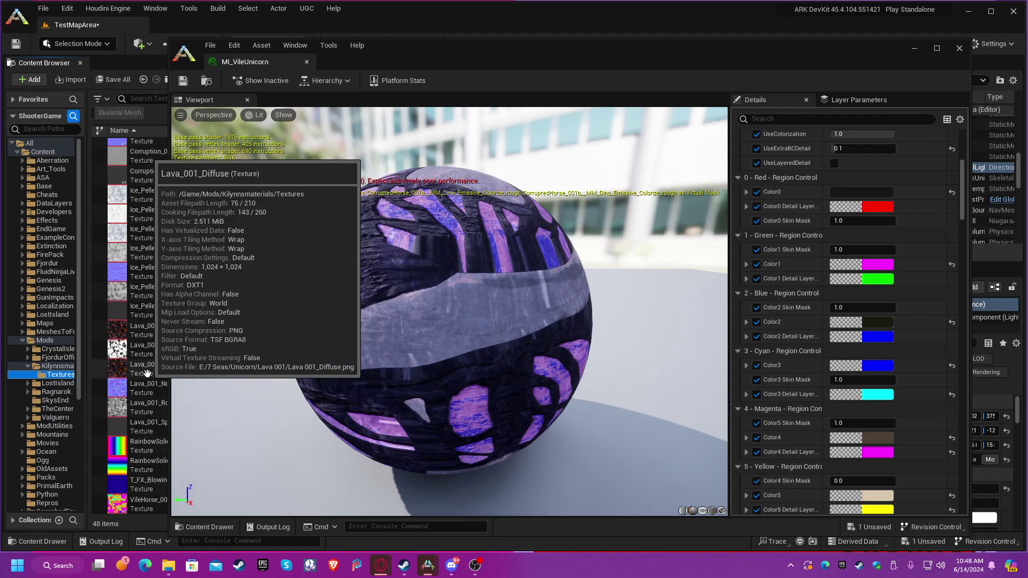
{"action": "right_click", "coordinate": [117, 509]}
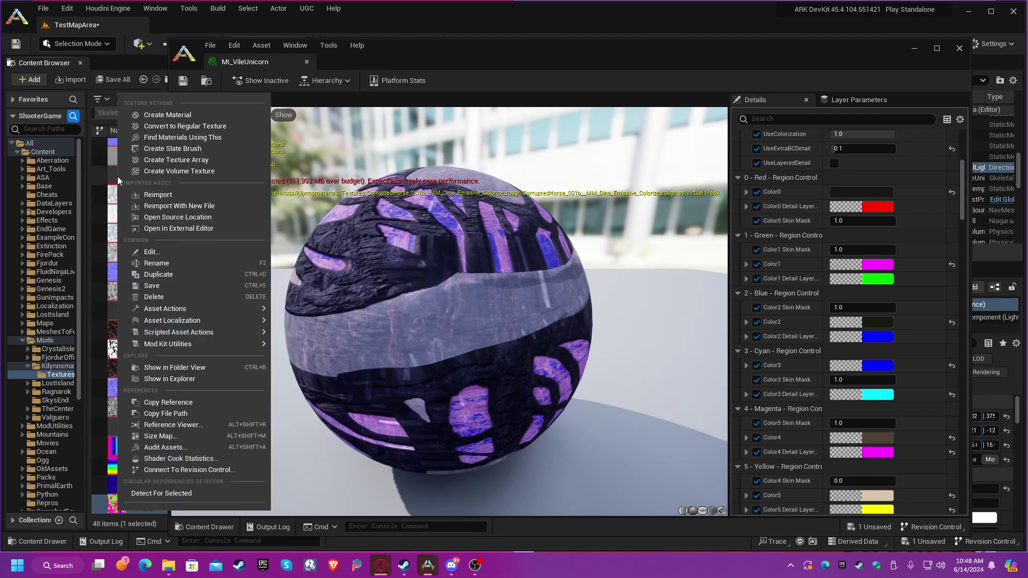
{"action": "left_click", "coordinate": [162, 249]}
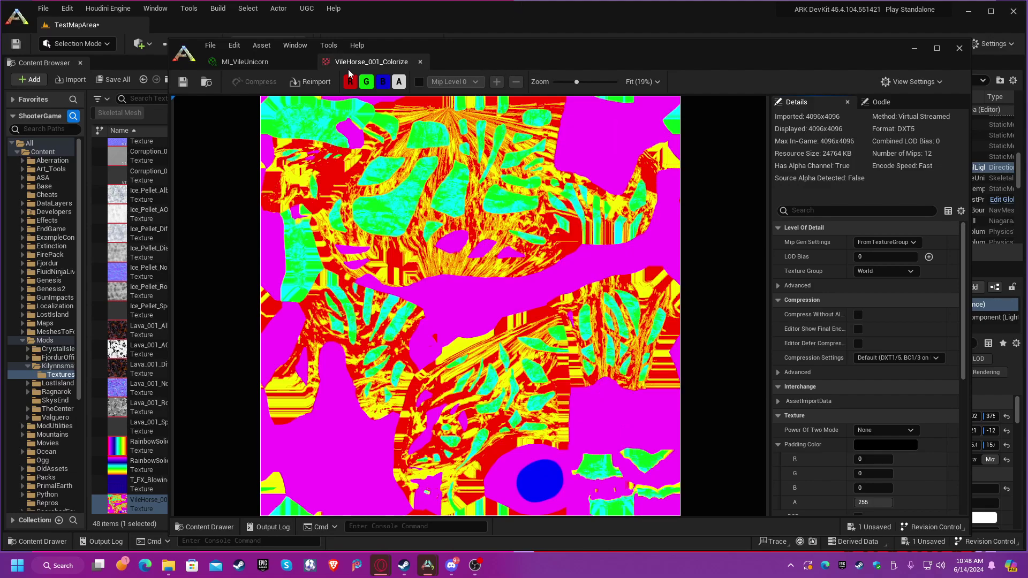
Step: In the MI_VileUnicorn material instance, set Color0 in the Red region to a fully saturated bright red, hex sRGB FF0024FF
{"action": "left_click", "coordinate": [261, 62]}
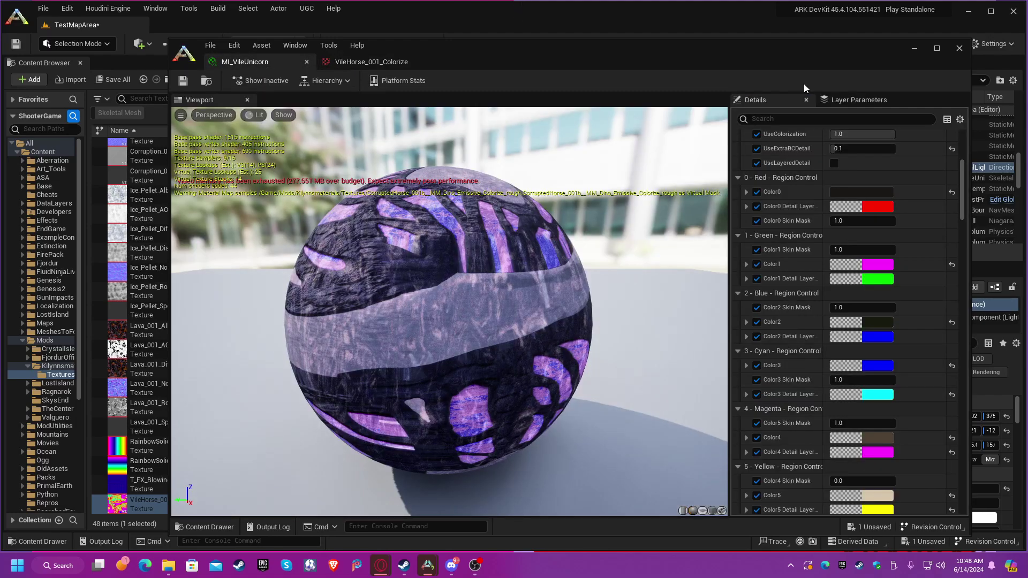
{"action": "left_click", "coordinate": [863, 190]}
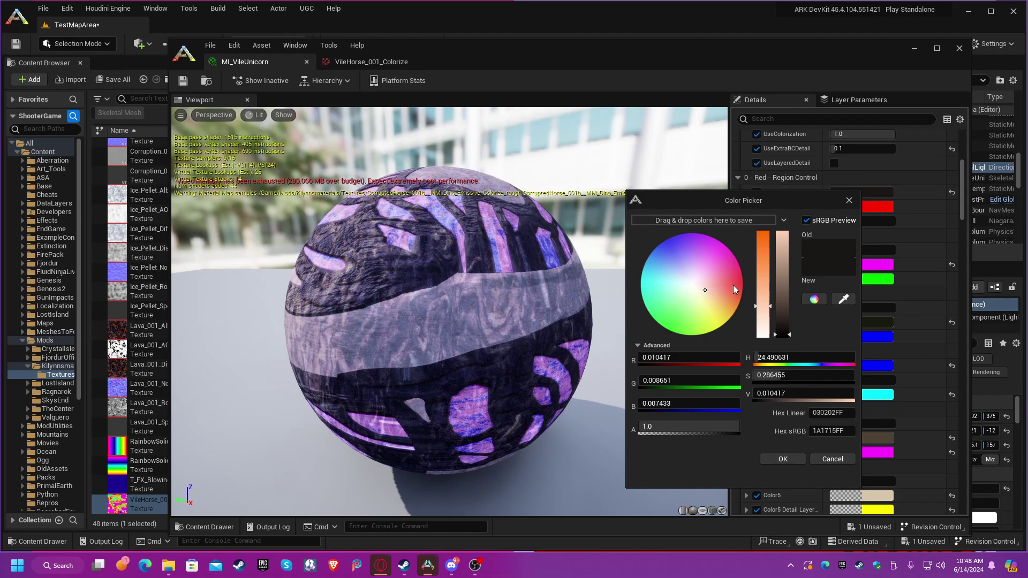
{"action": "left_click_drag", "start_coordinate": [734, 289], "coordinate": [746, 284]}
{"action": "left_click_drag", "start_coordinate": [788, 256], "coordinate": [785, 222]}
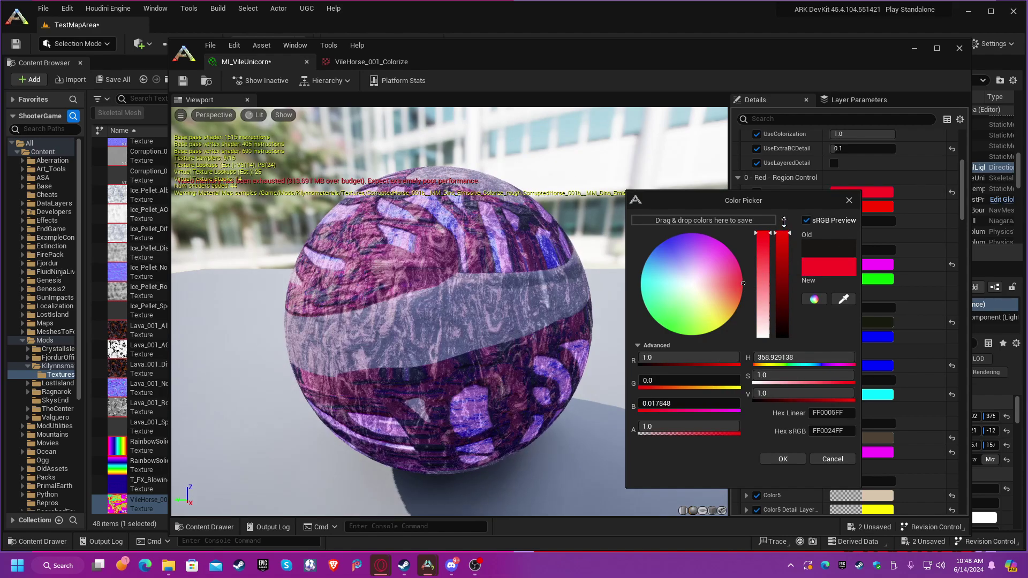
{"action": "left_click", "coordinate": [785, 459]}
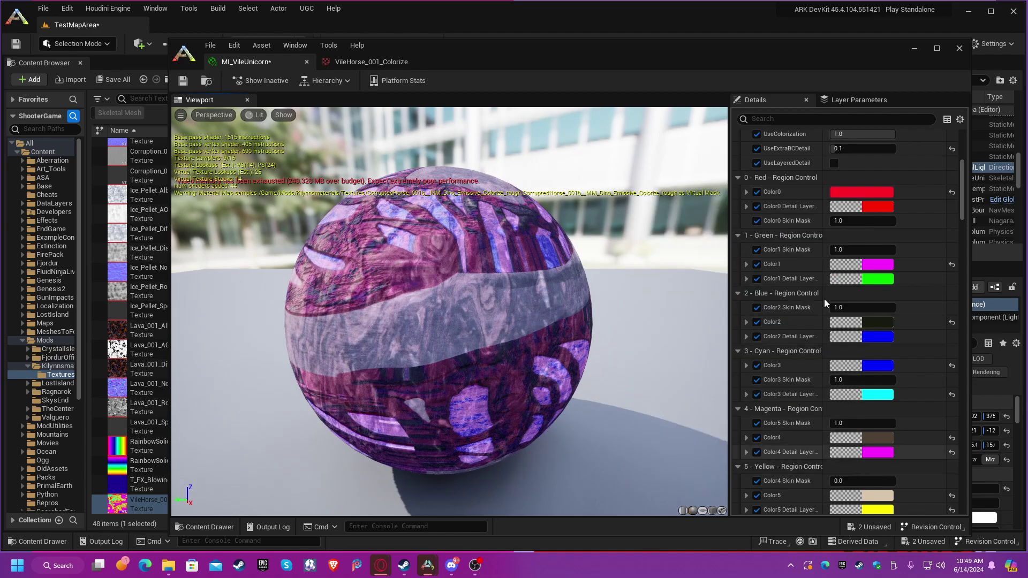
Step: Set Color2 in the Blue region to a bright lime green with full saturation and value, hex sRGB BCFF0000
{"action": "left_click", "coordinate": [870, 323]}
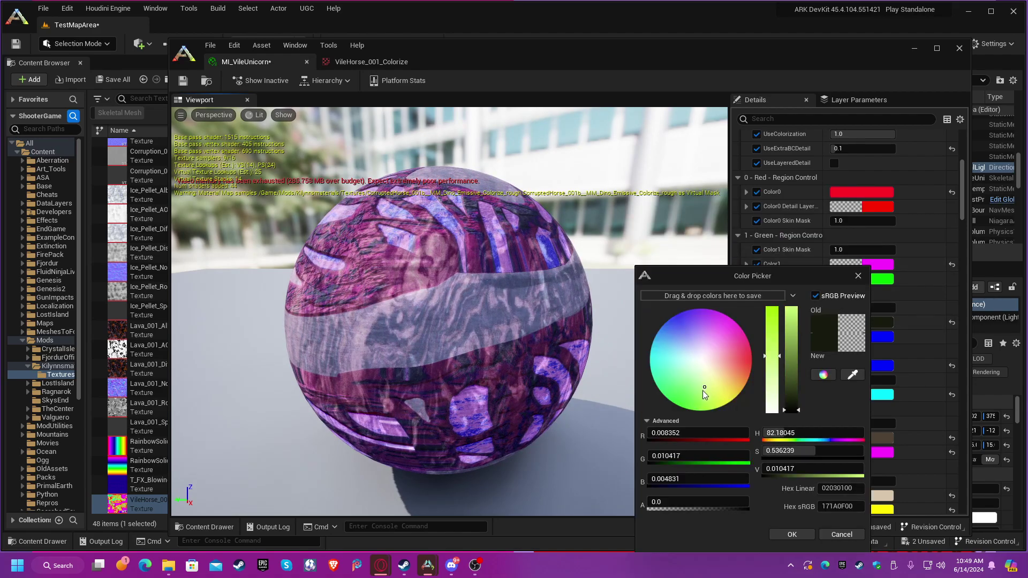
{"action": "left_click_drag", "start_coordinate": [702, 390], "coordinate": [704, 413]}
{"action": "left_click_drag", "start_coordinate": [790, 379], "coordinate": [784, 282]}
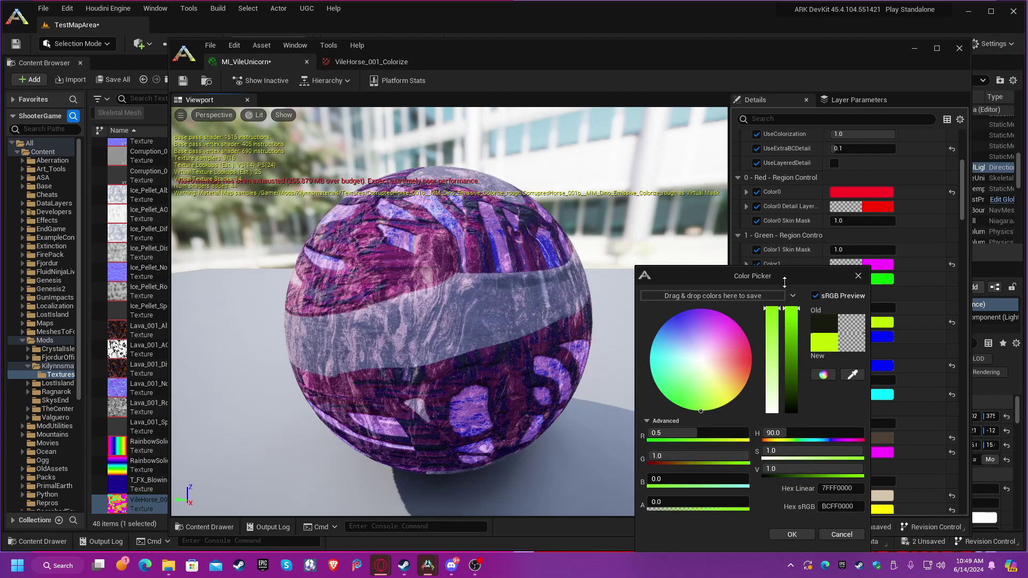
{"action": "left_click", "coordinate": [783, 532]}
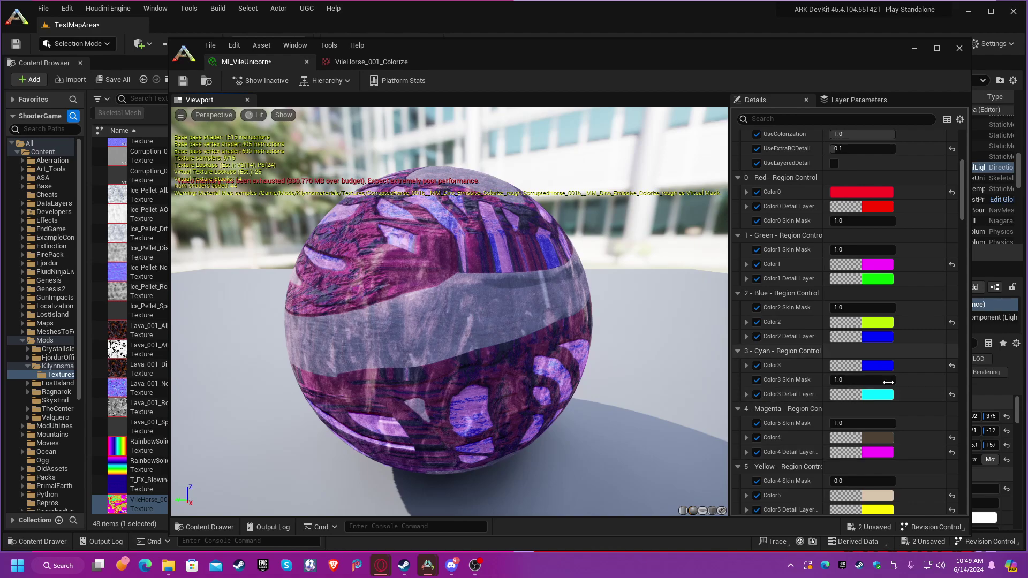
Step: Set Color4 in the Magenta region to a bright yellow with full saturation and value, hex sRGB FFEB0000
{"action": "left_click", "coordinate": [881, 438]}
{"action": "mouse_move", "coordinate": [729, 368]}
{"action": "left_mouse_down"}
{"action": "mouse_move", "coordinate": [722, 362]}
{"action": "mouse_move", "coordinate": [747, 402]}
{"action": "left_mouse_up"}
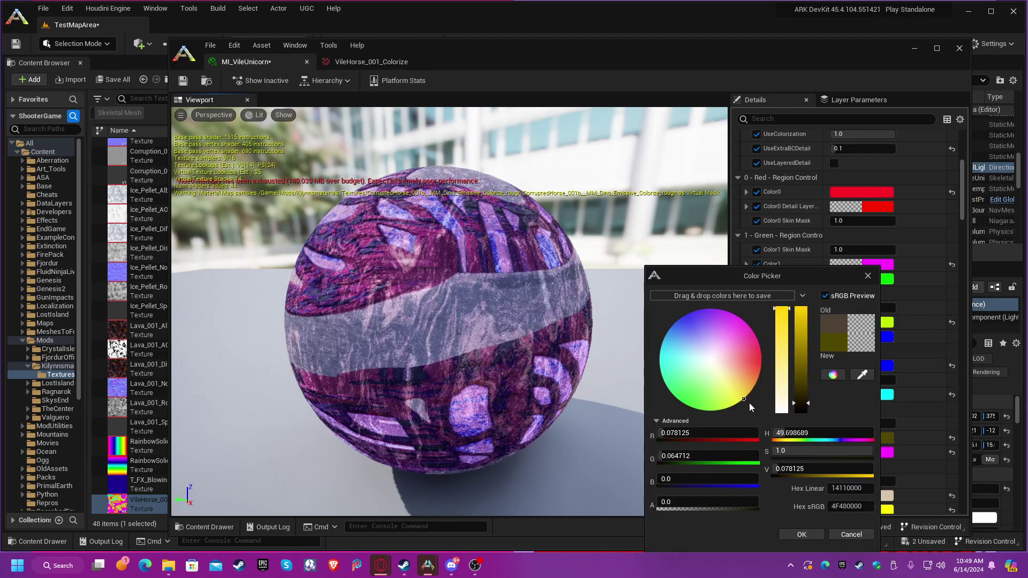
{"action": "left_click_drag", "start_coordinate": [805, 341], "coordinate": [806, 308]}
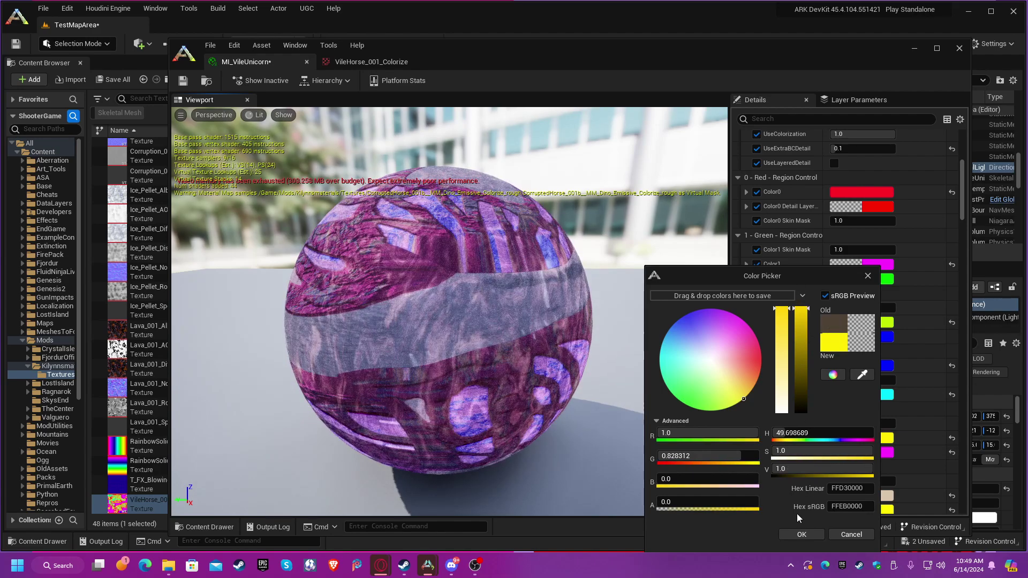
{"action": "left_click", "coordinate": [791, 530]}
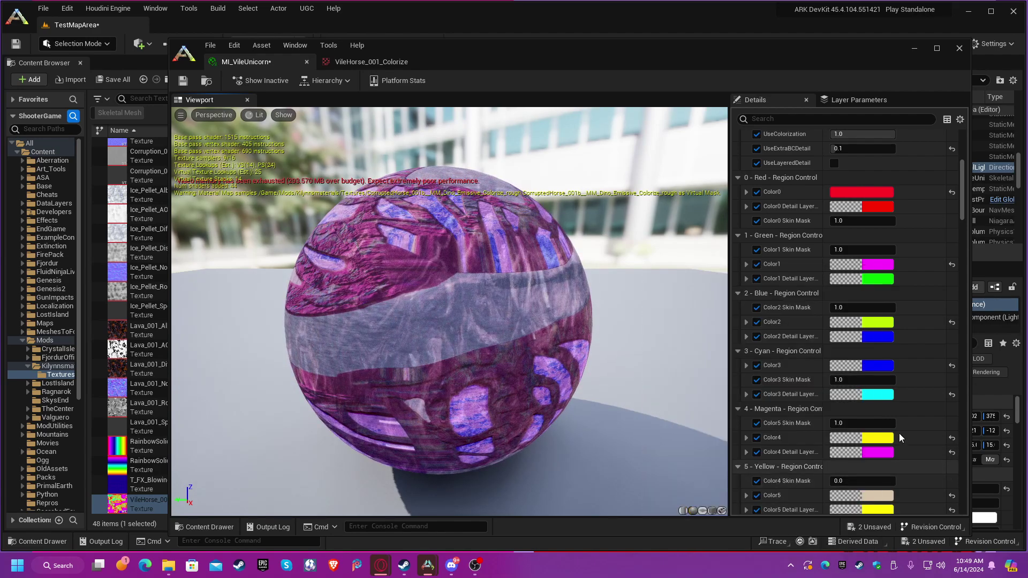
Step: Set Color3 in the Cyan region to a fully saturated cyan, hex sRGB 00FFFB00
{"action": "scroll", "coordinate": [898, 433], "scroll_direction": "down", "scroll_amount": 2}
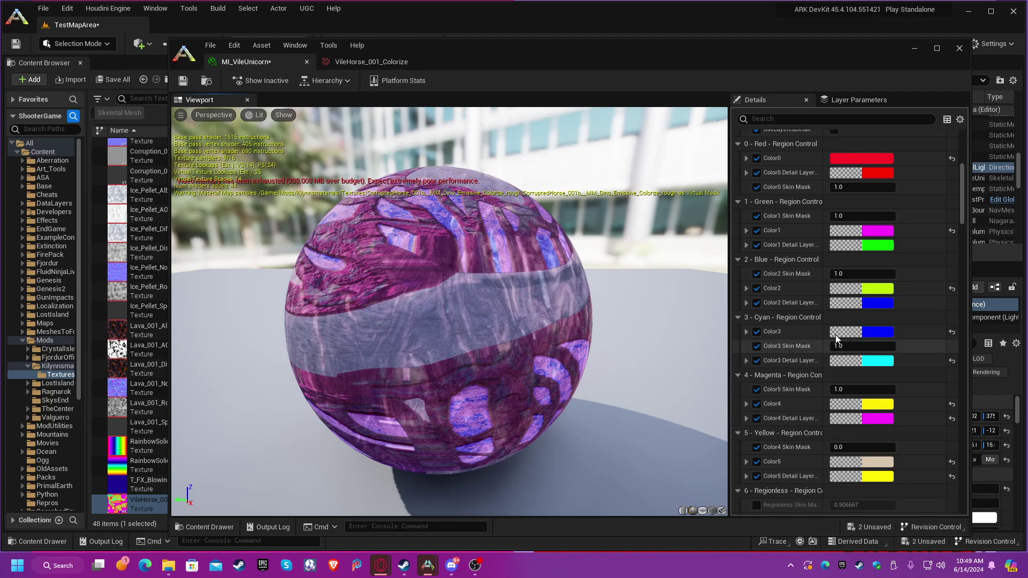
{"action": "left_click", "coordinate": [870, 332]}
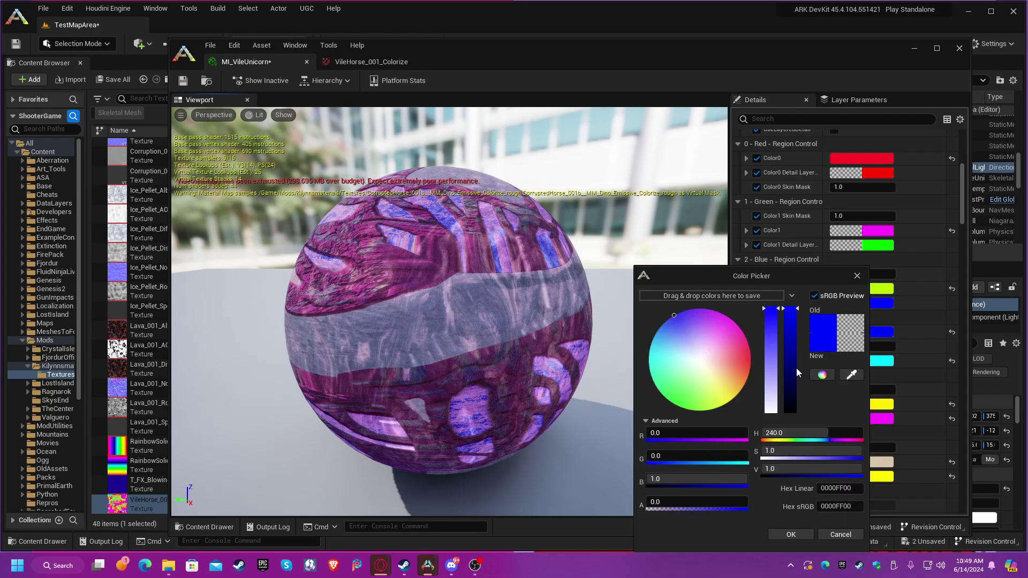
{"action": "left_click_drag", "start_coordinate": [666, 359], "coordinate": [640, 361]}
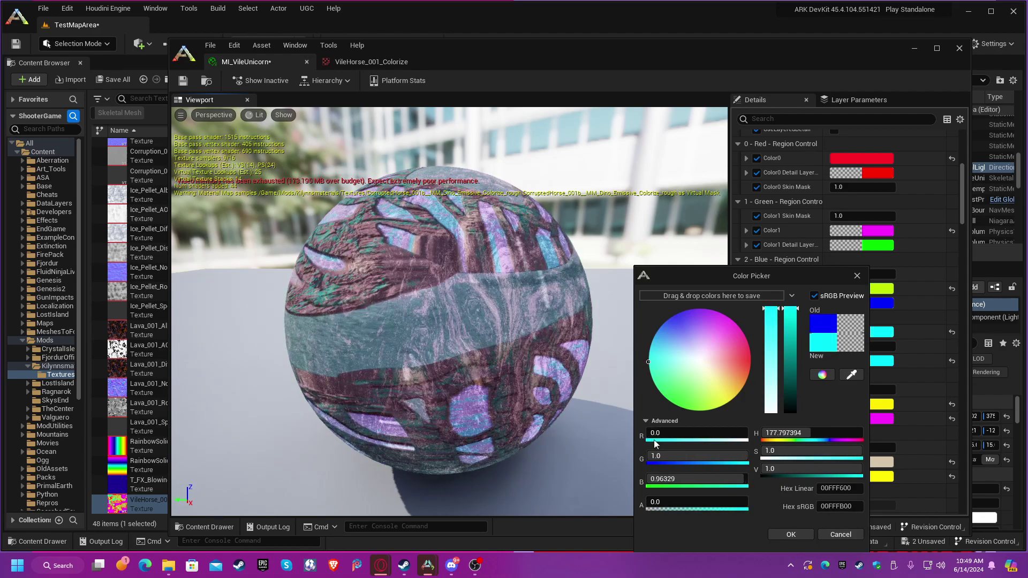
{"action": "left_click", "coordinate": [787, 533]}
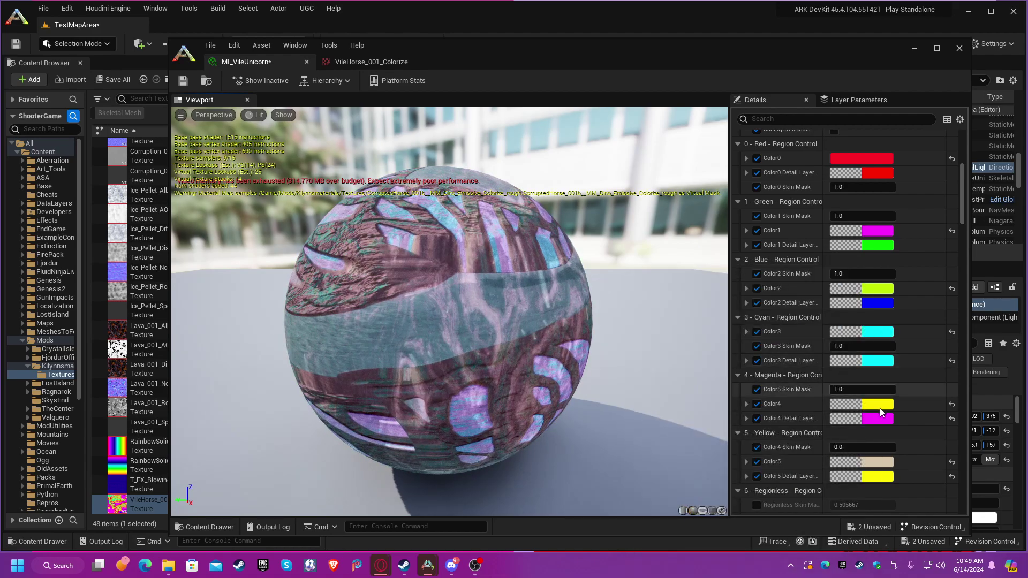
Step: Set Color1 in the Green region to a fully saturated blue, hex sRGB 0014FF00
{"action": "left_click", "coordinate": [875, 231]}
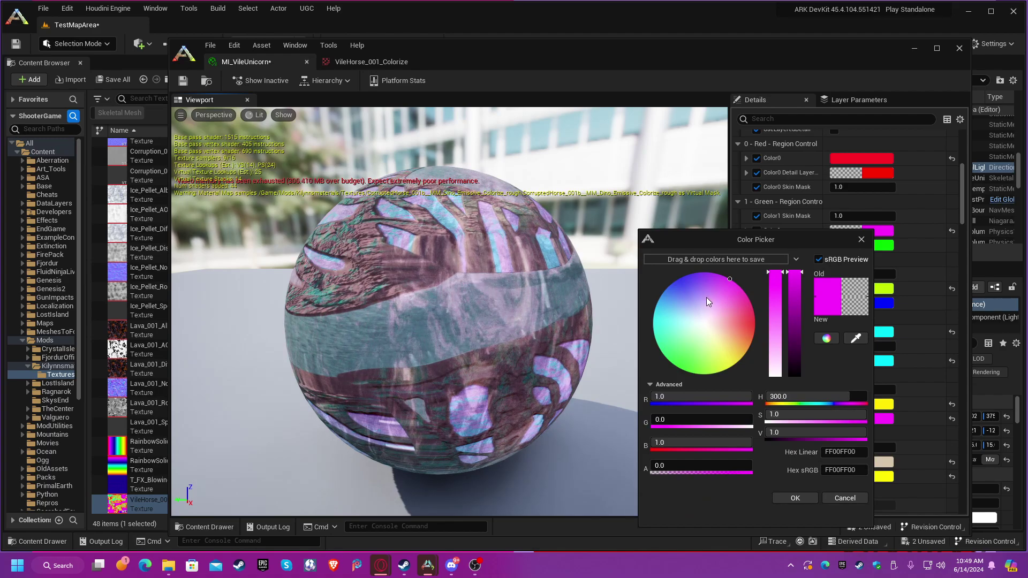
{"action": "left_click_drag", "start_coordinate": [696, 295], "coordinate": [664, 256]}
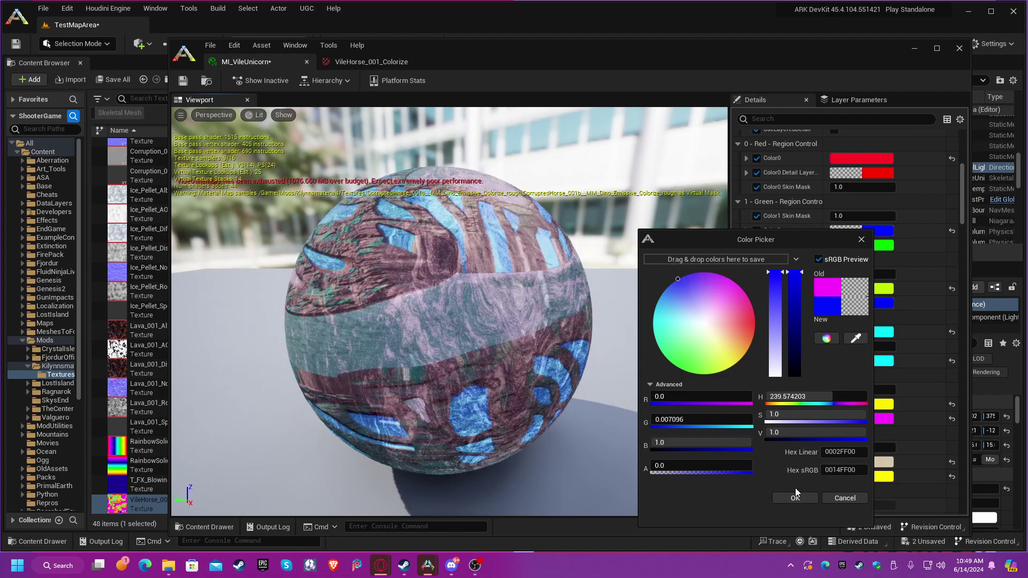
{"action": "left_click", "coordinate": [804, 499]}
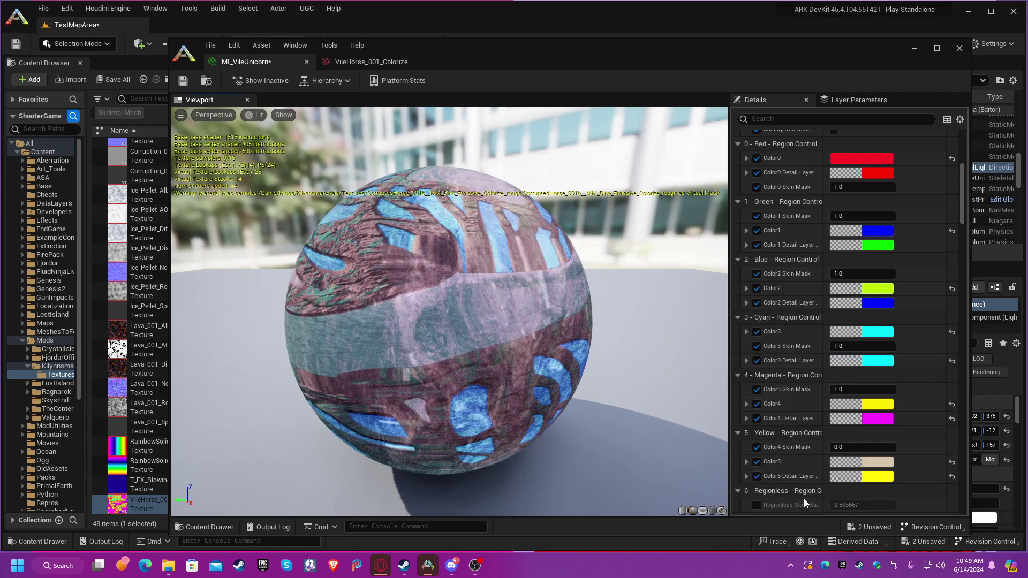
Step: Darken Color5 in the Yellow region to near black by lowering its value
{"action": "left_click", "coordinate": [870, 460]}
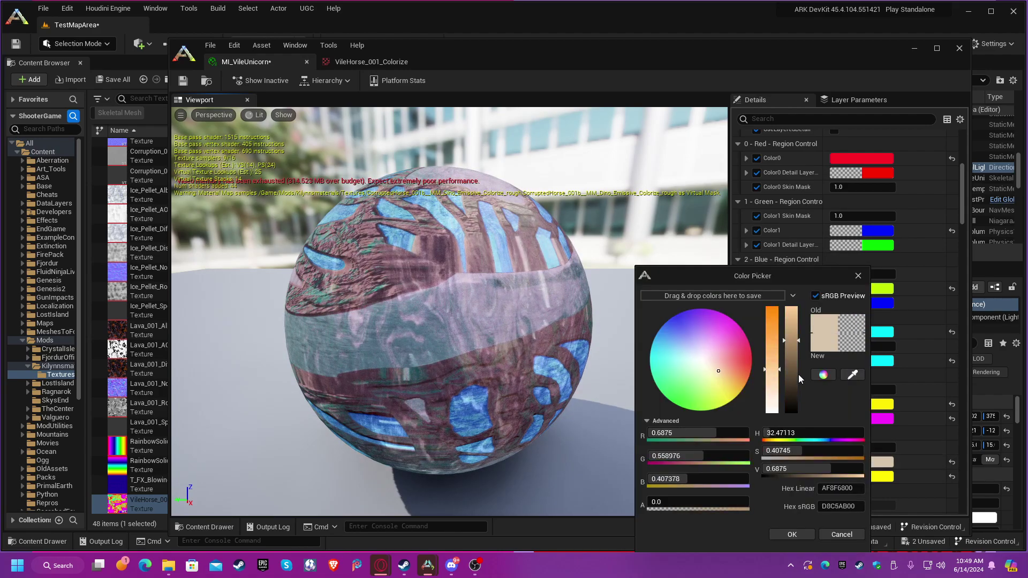
{"action": "left_click_drag", "start_coordinate": [799, 377], "coordinate": [793, 412]}
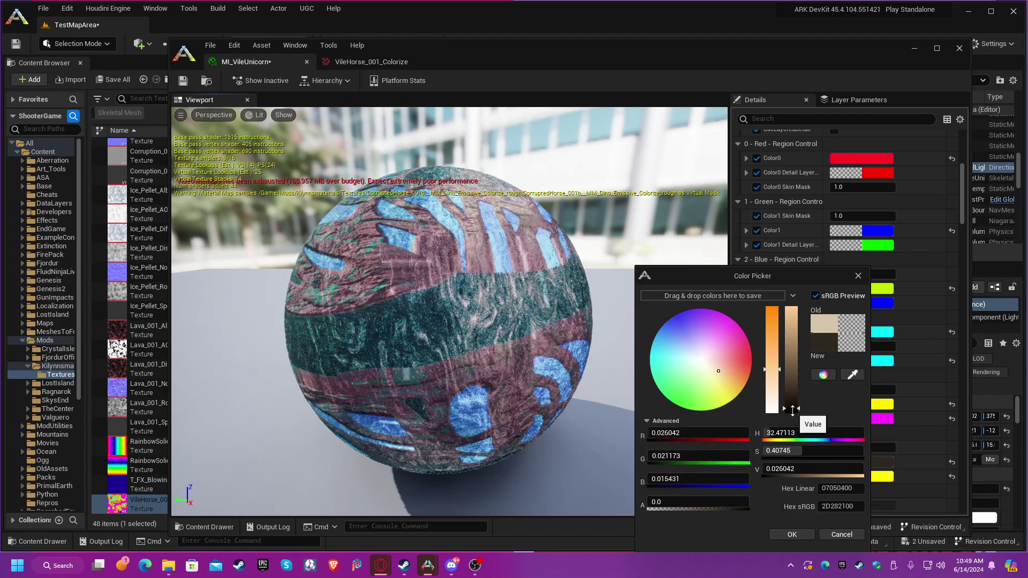
{"action": "left_click", "coordinate": [790, 534]}
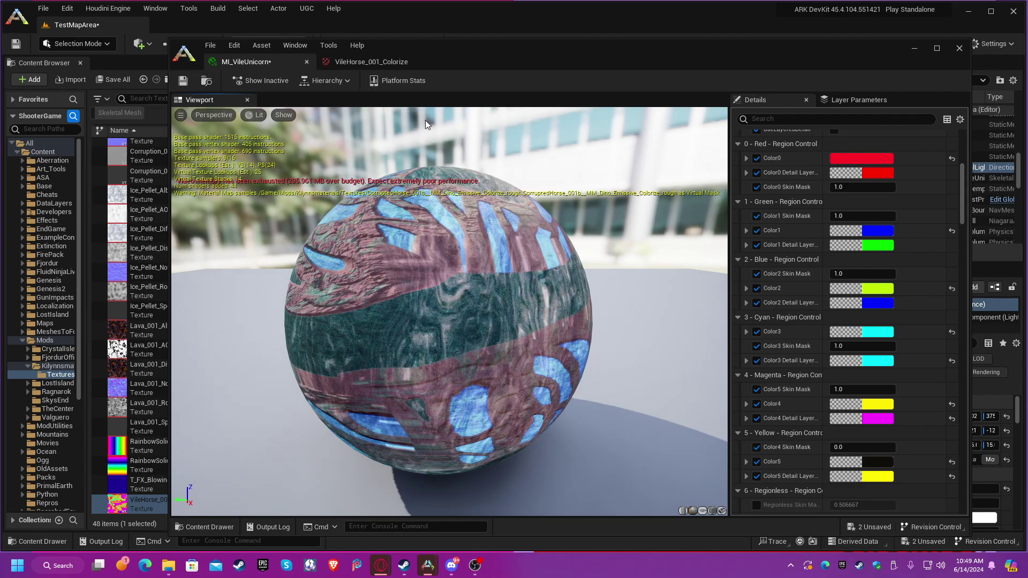
Step: Return to the level and hide the DirectionalLight and SkyLight1 actors to view the recolored unicorn's glow in darkness
{"action": "left_click", "coordinate": [914, 48]}
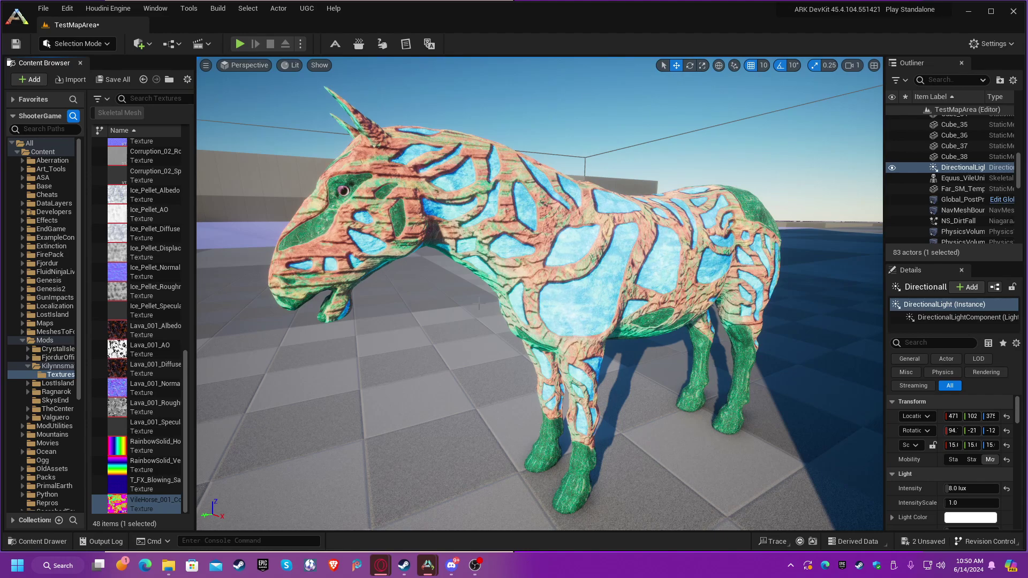
{"action": "left_click", "coordinate": [892, 168]}
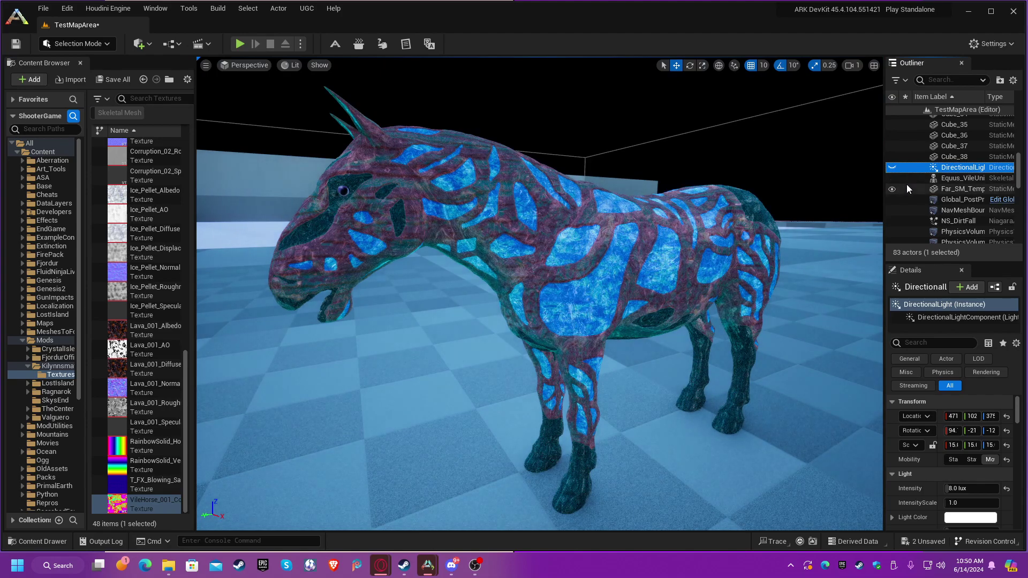
{"action": "scroll", "coordinate": [908, 185], "scroll_direction": "down", "scroll_amount": 1}
{"action": "scroll", "coordinate": [911, 190], "scroll_direction": "down", "scroll_amount": 5}
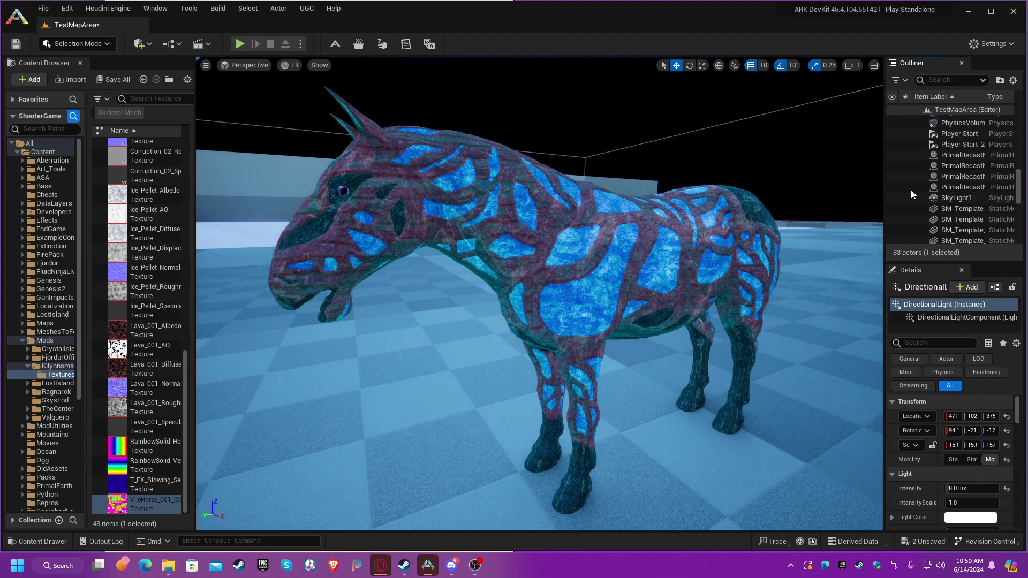
{"action": "scroll", "coordinate": [910, 191], "scroll_direction": "down", "scroll_amount": 4}
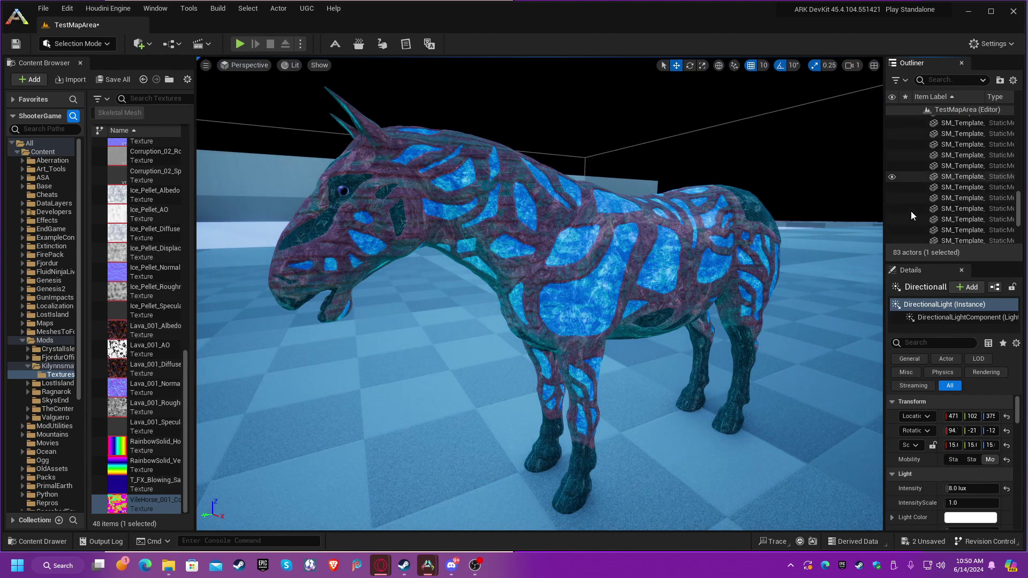
{"action": "scroll", "coordinate": [915, 198], "scroll_direction": "up", "scroll_amount": 2}
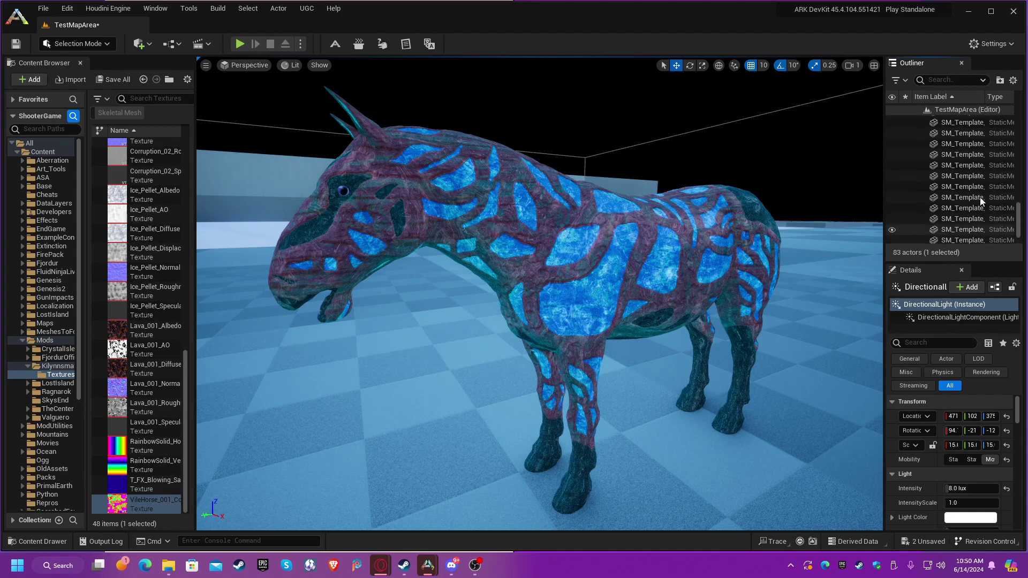
{"action": "scroll", "coordinate": [980, 197], "scroll_direction": "up", "scroll_amount": 6}
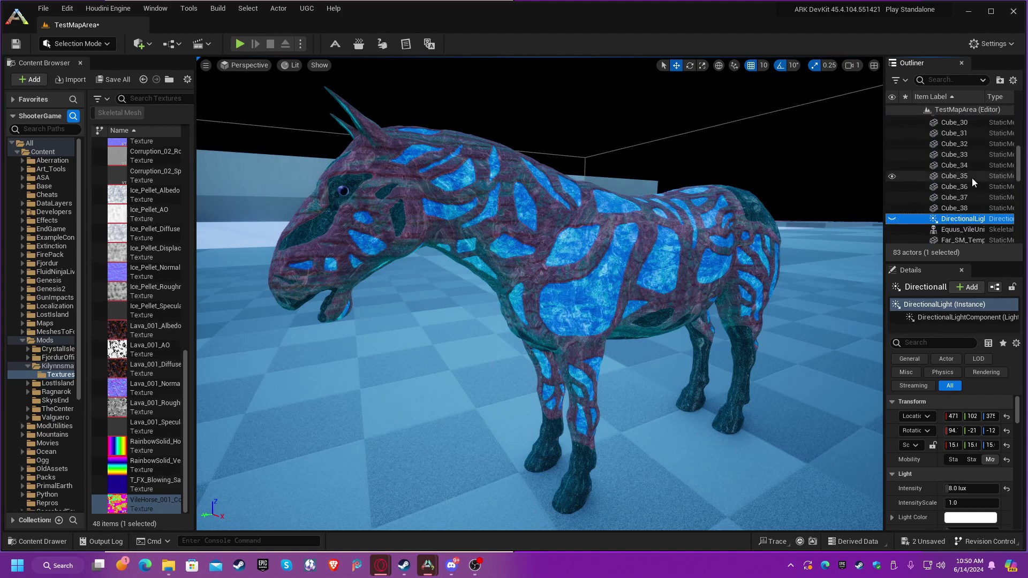
{"action": "scroll", "coordinate": [971, 179], "scroll_direction": "down", "scroll_amount": 4}
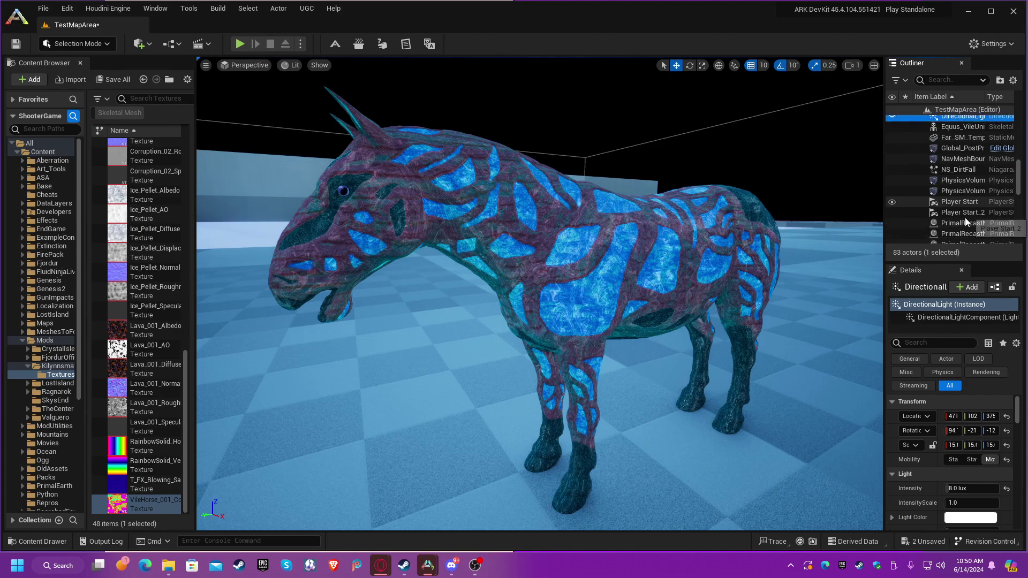
{"action": "scroll", "coordinate": [967, 225], "scroll_direction": "down", "scroll_amount": 2}
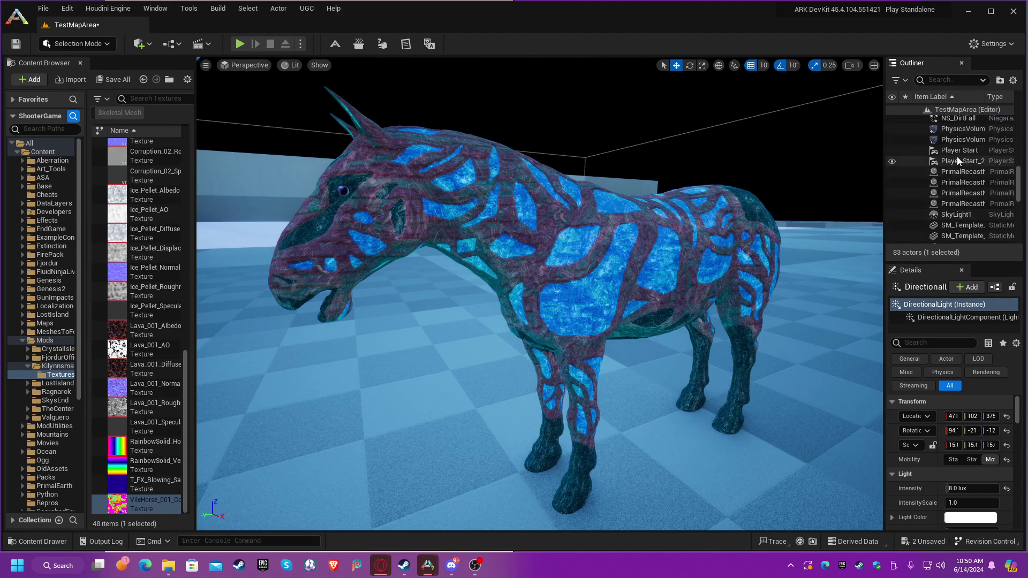
{"action": "left_click", "coordinate": [892, 216]}
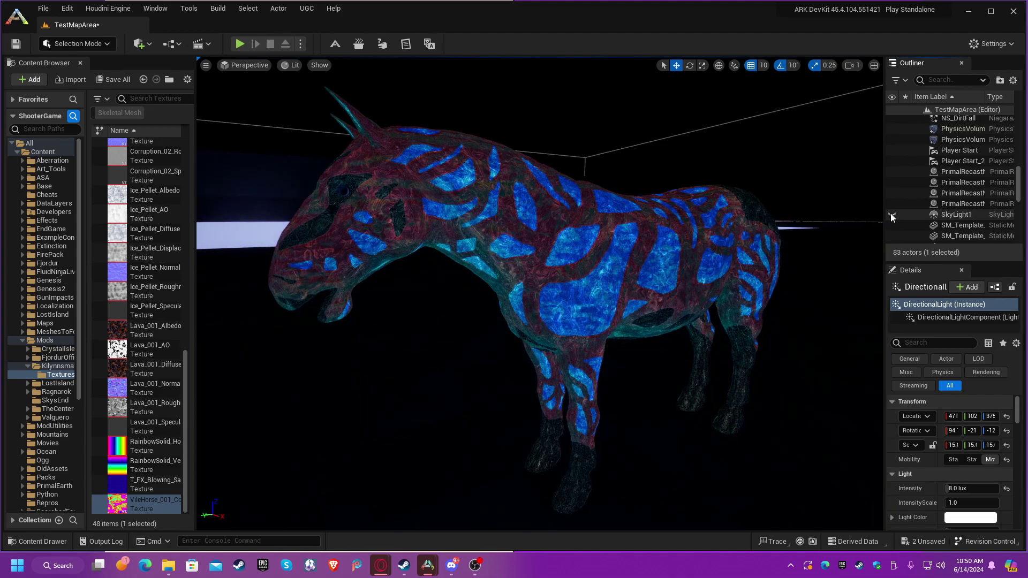